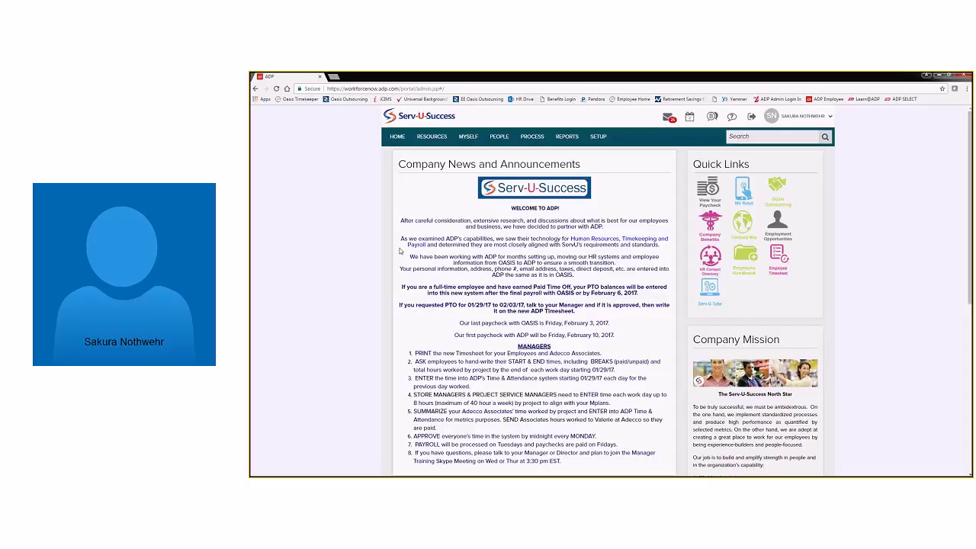
- Open the Individual Timecard page from the home page's common time and attendance tasks, and view the Time & Attendance options for People
scroll(393, 255, "down", 1)
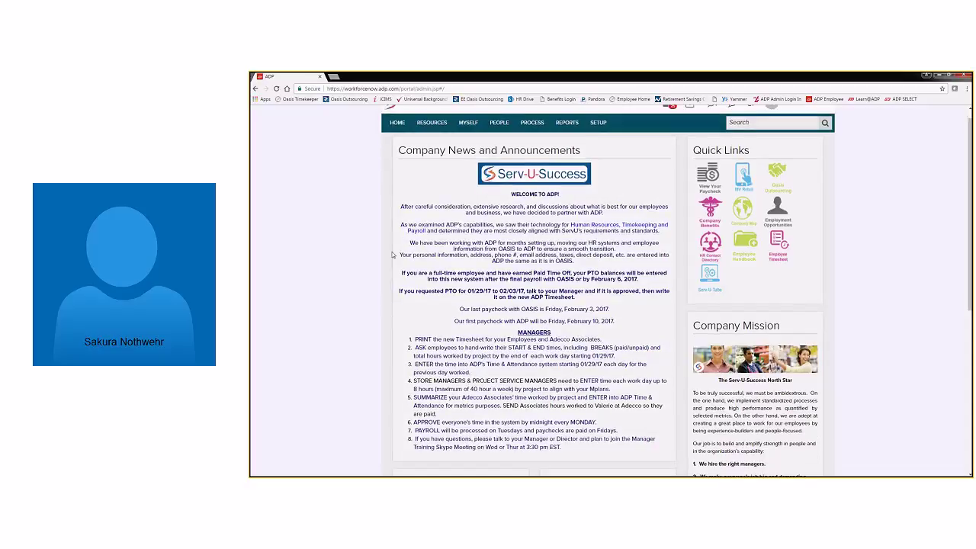
scroll(393, 254, "down", 1)
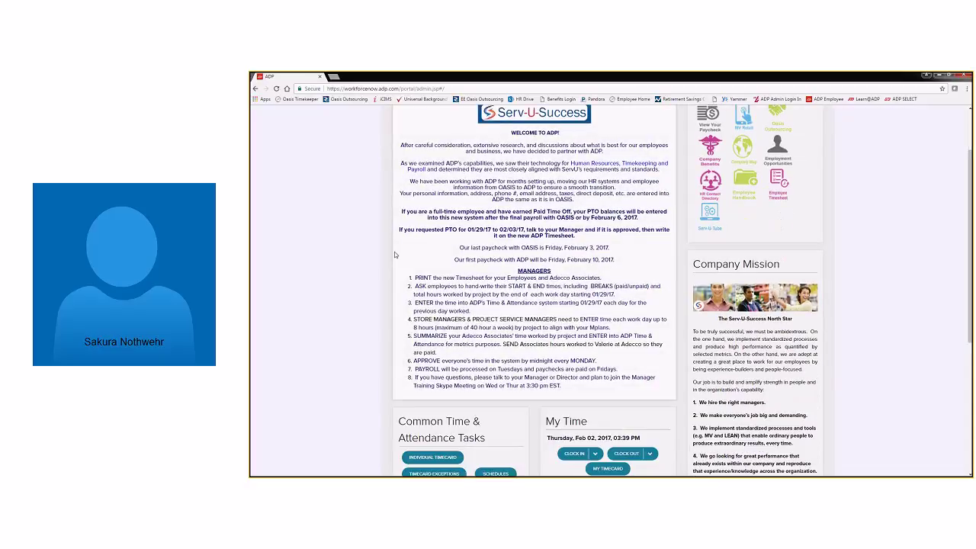
scroll(437, 420, "down", 1)
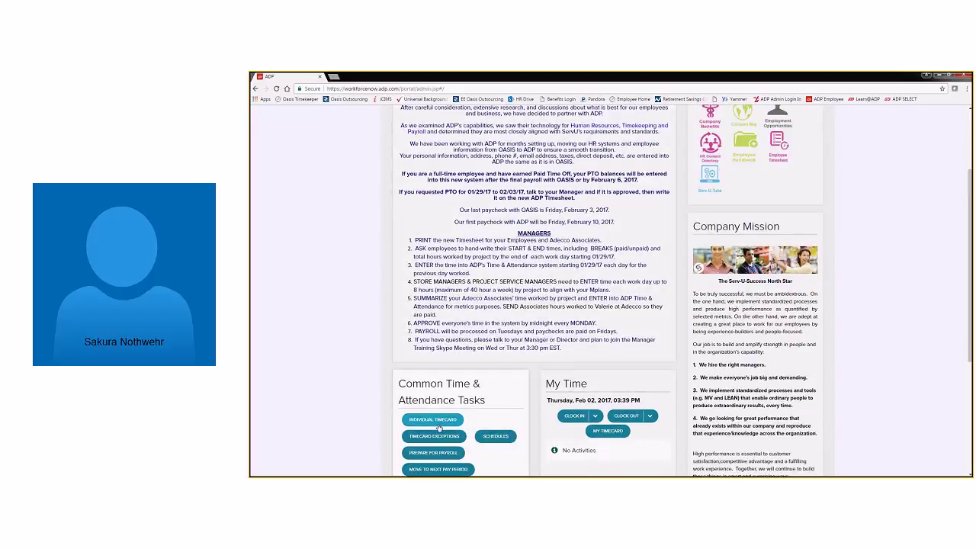
left_click(437, 422)
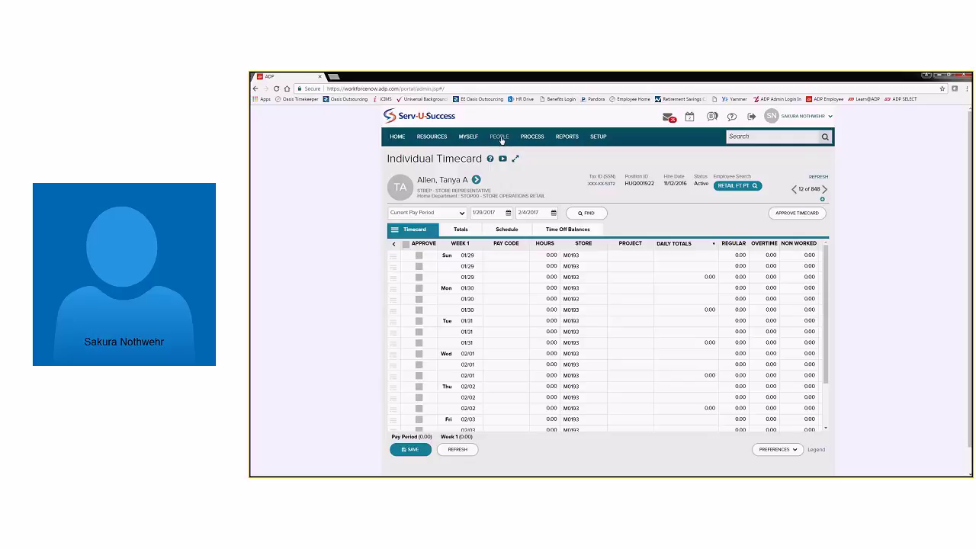
left_click(500, 138)
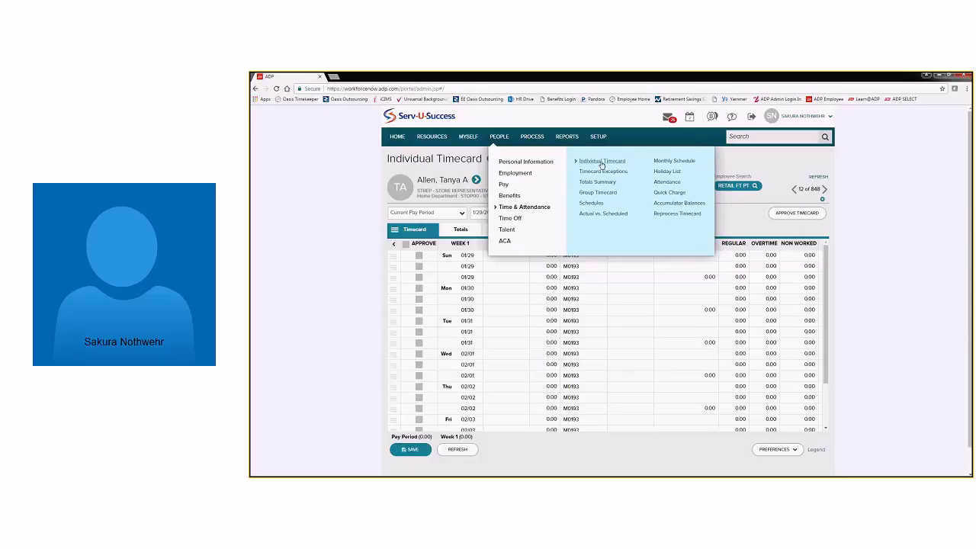
left_click(785, 165)
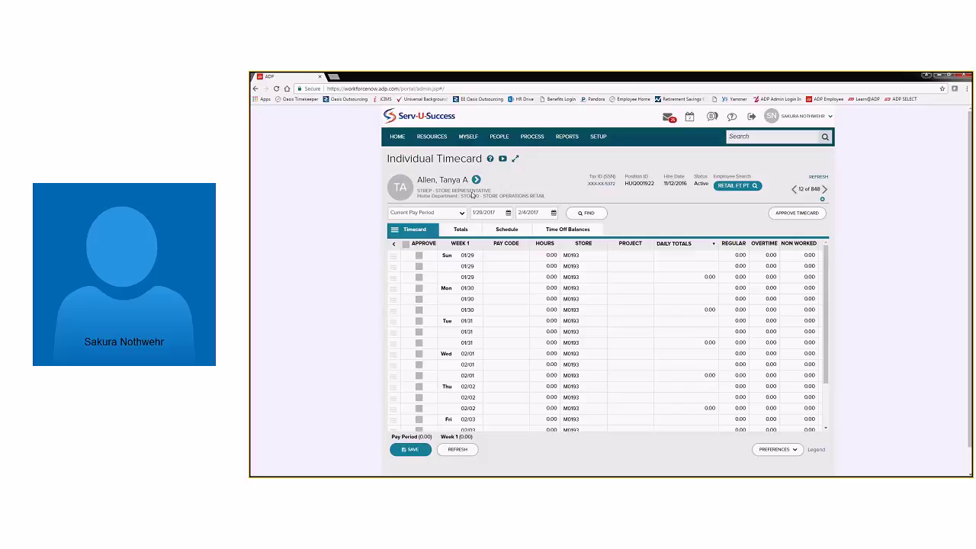
- Switch the employee search list to <status is active>, search by the employee's first name, and open the first matching employee's timecard
left_click(755, 187)
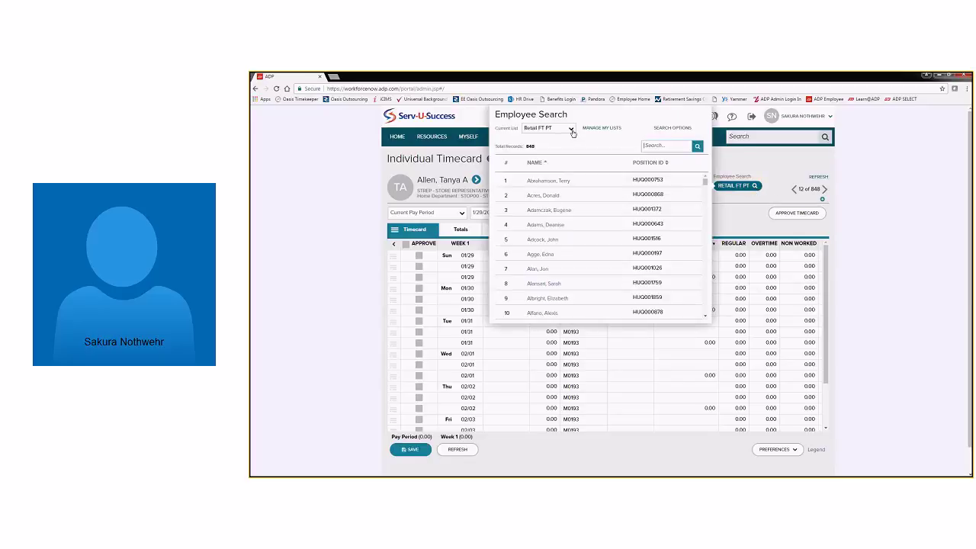
left_click(571, 129)
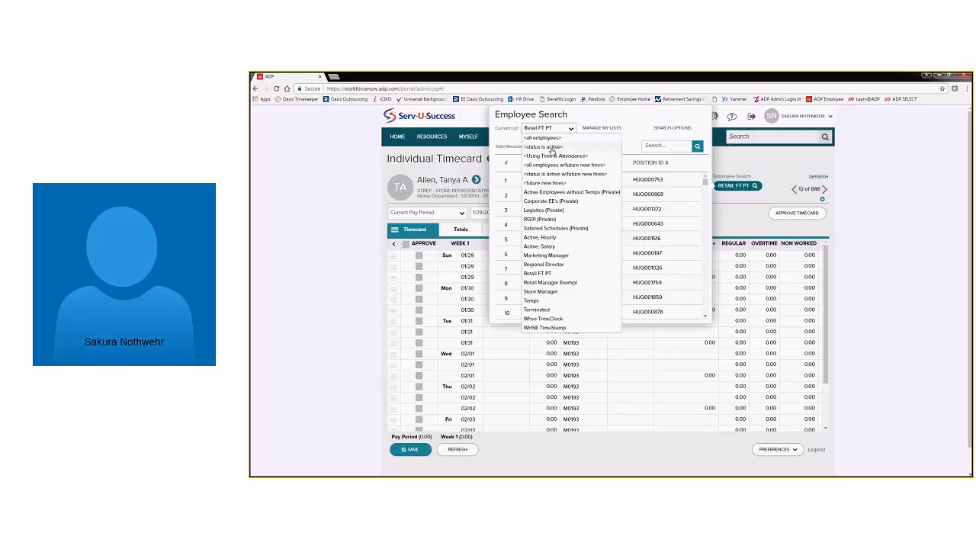
left_click(551, 147)
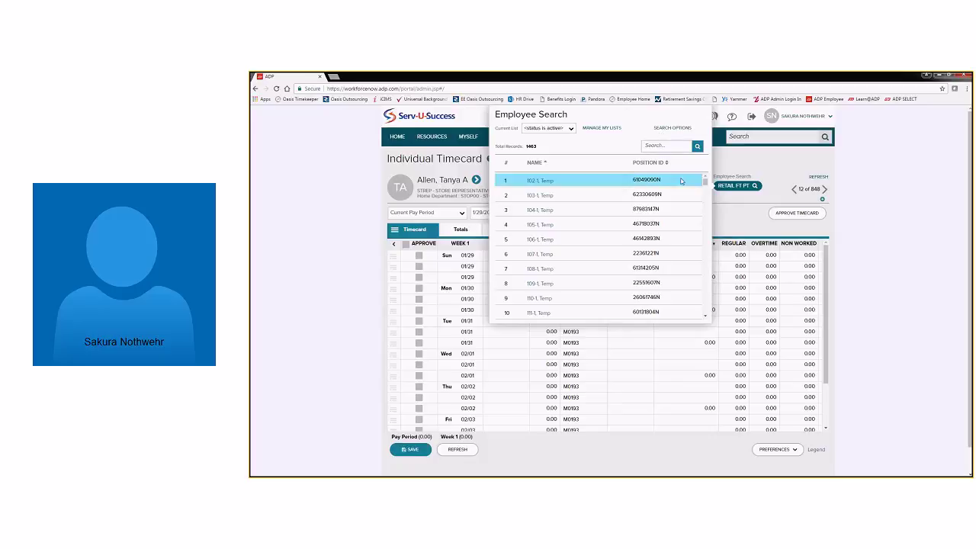
left_click_drag(706, 185, 707, 201)
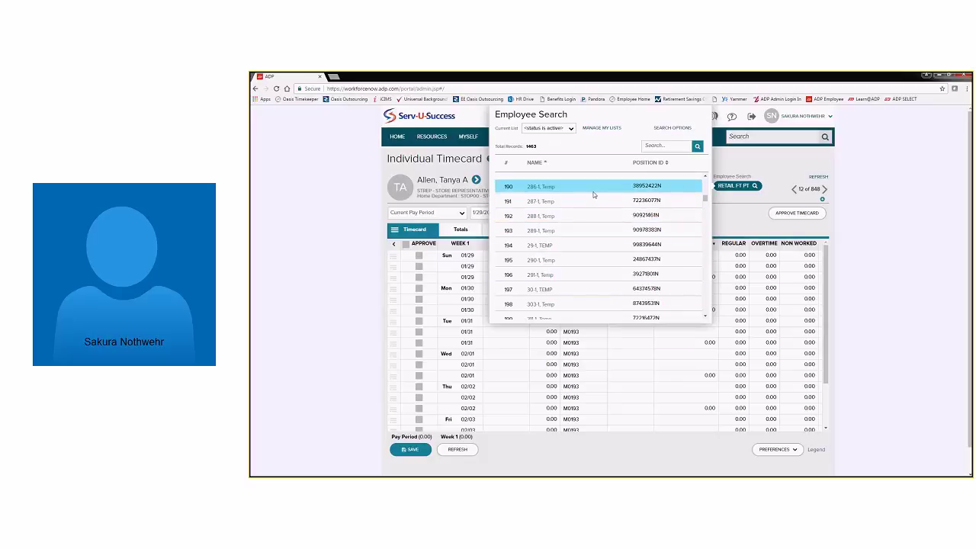
left_click(674, 146)
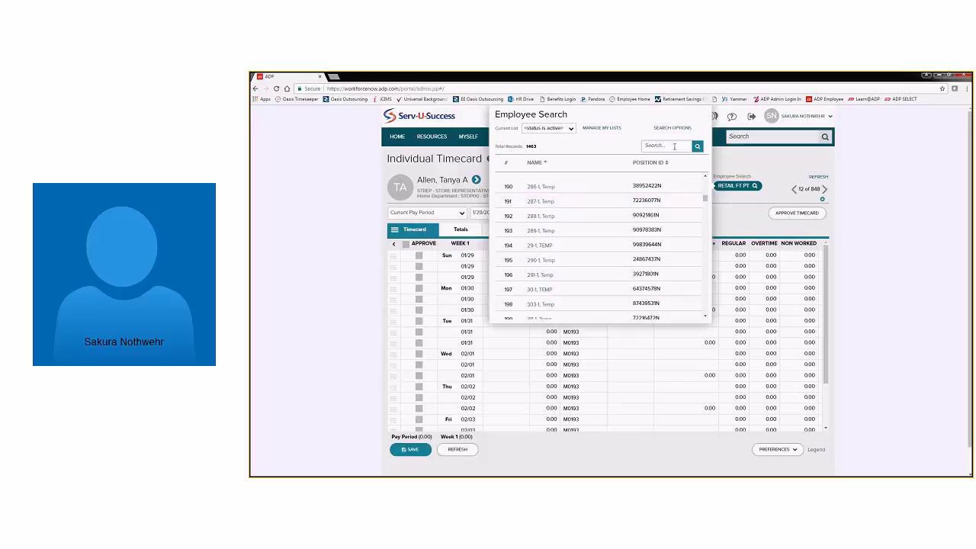
type("tanya")
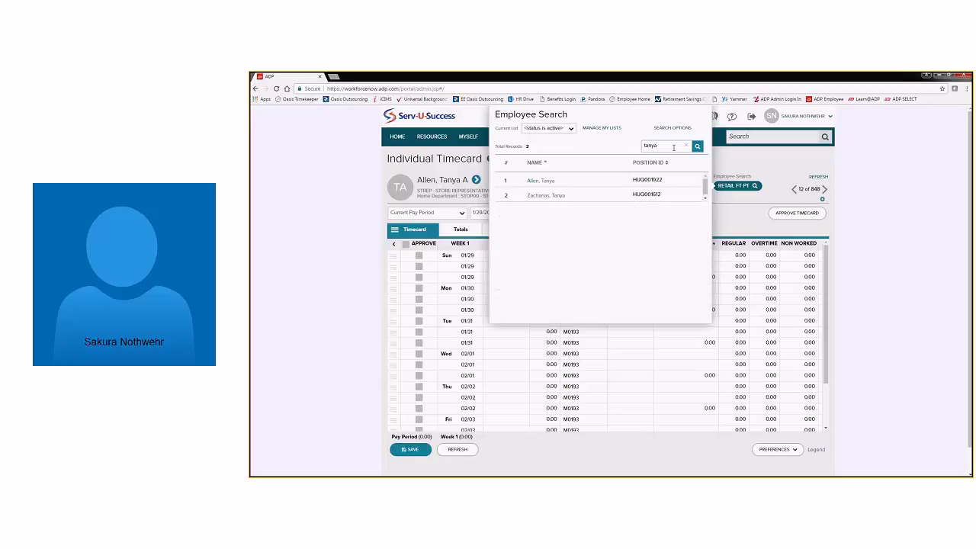
left_click(545, 183)
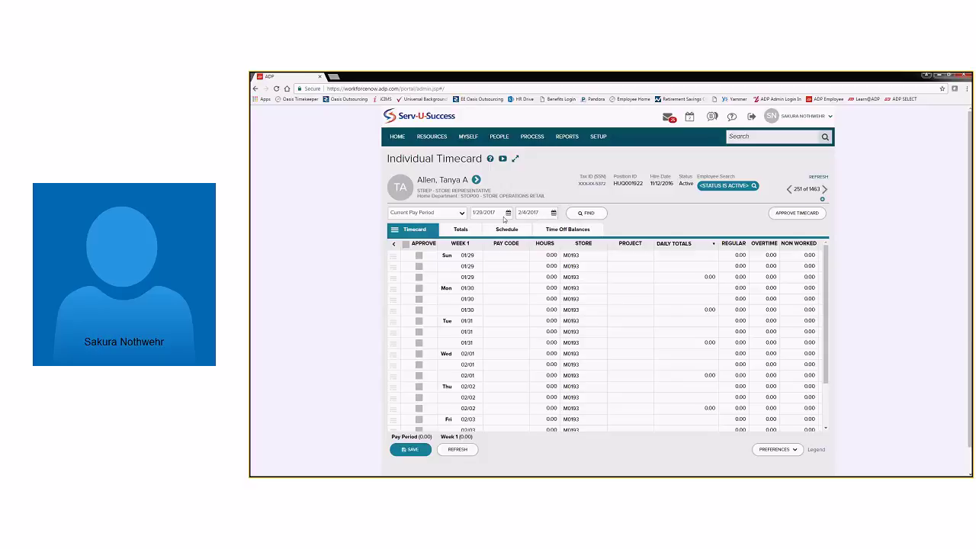
- Review the pay period choices and the pay codes available for the first Sunday 01/29 row, leaving both unselected
left_click(454, 212)
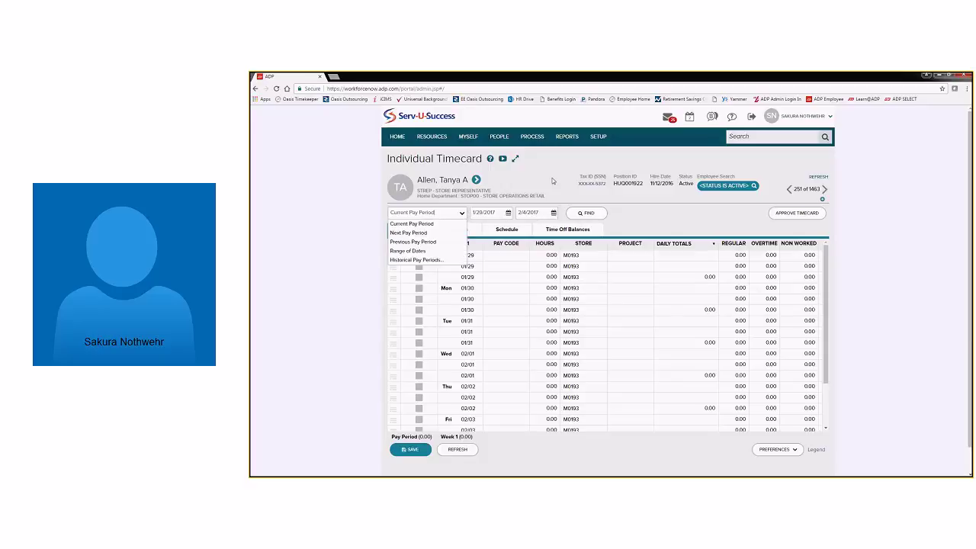
left_click(523, 200)
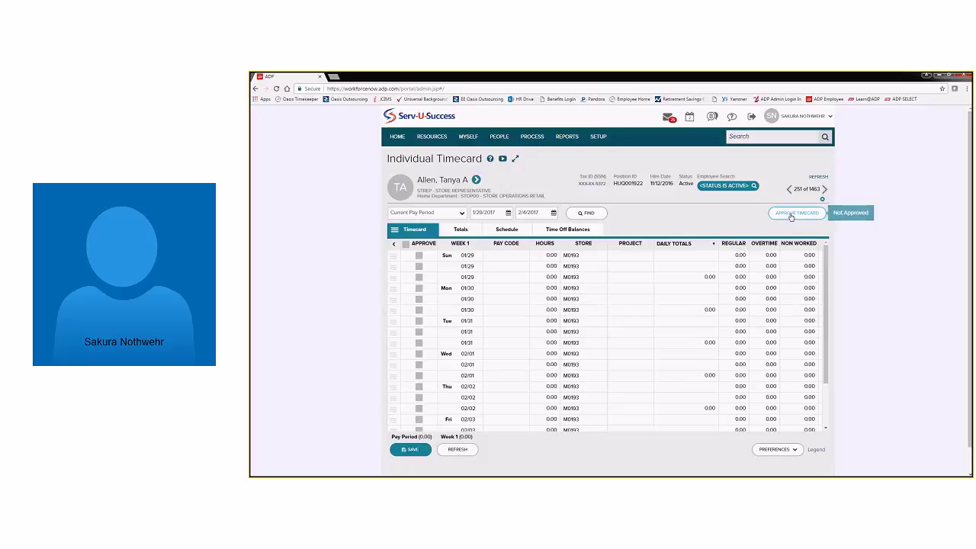
left_click(533, 265)
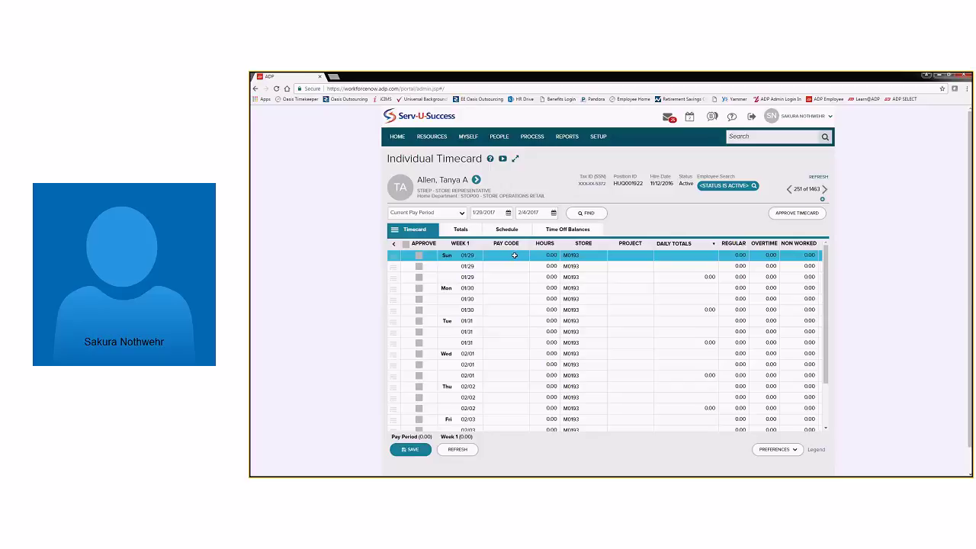
left_click(517, 256)
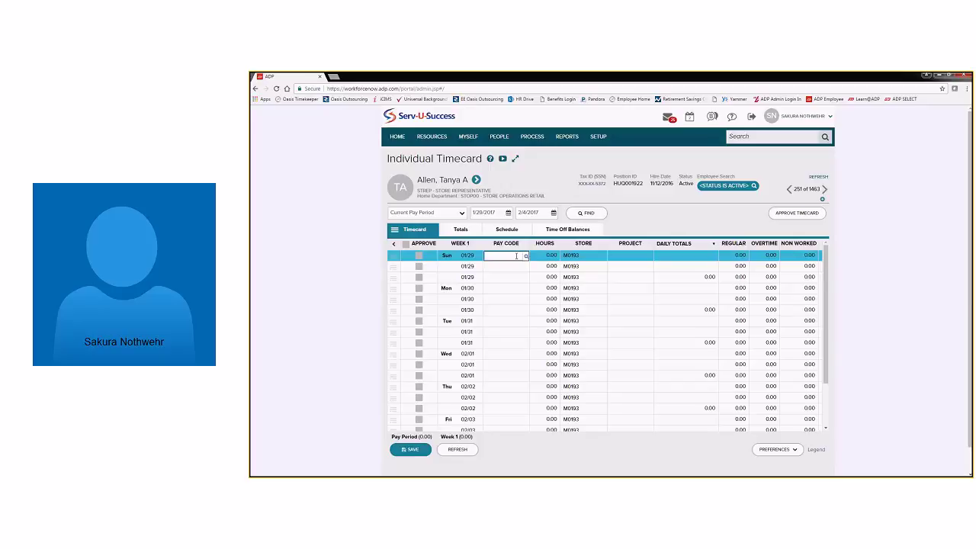
left_click(525, 257)
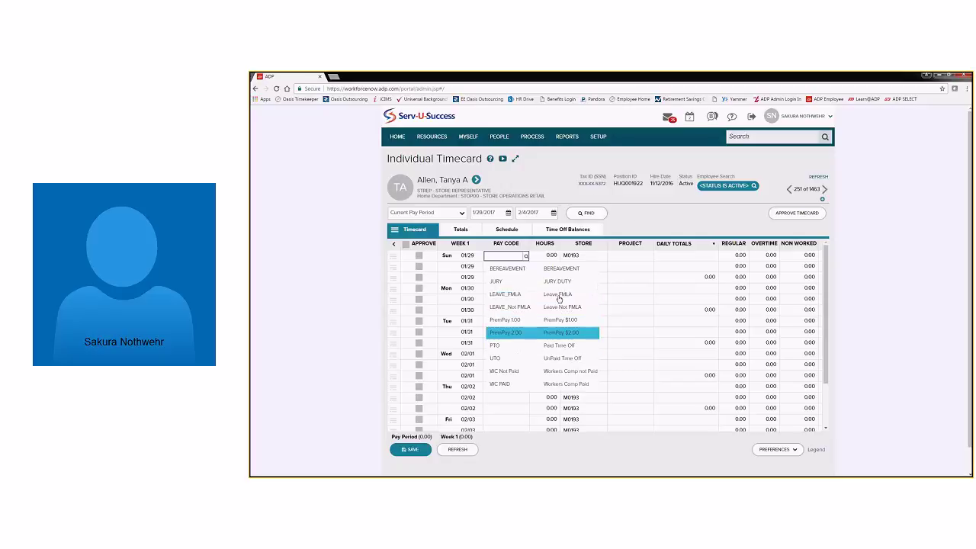
left_click(511, 255)
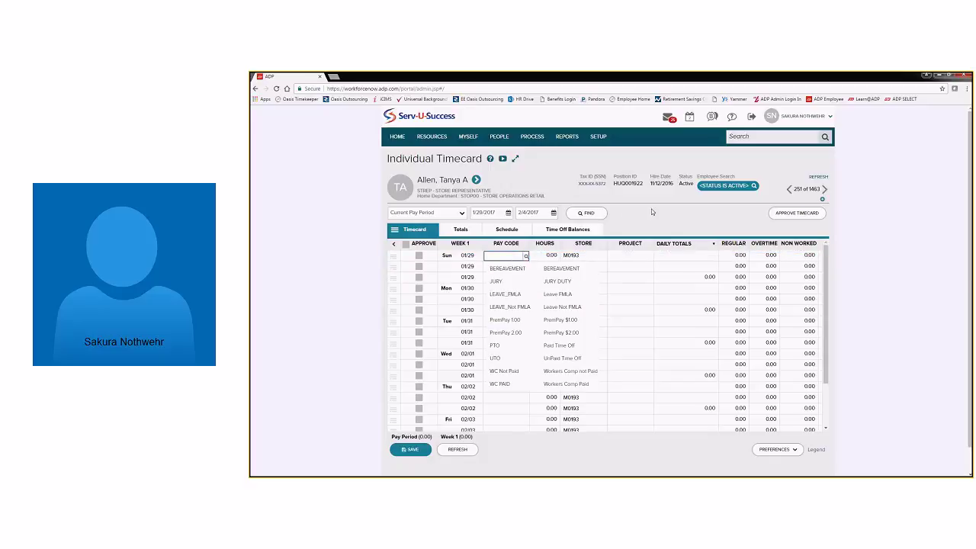
- Enter 5 hours in the first Sunday 01/29 row of the timecard
left_click(569, 256)
left_click(547, 256)
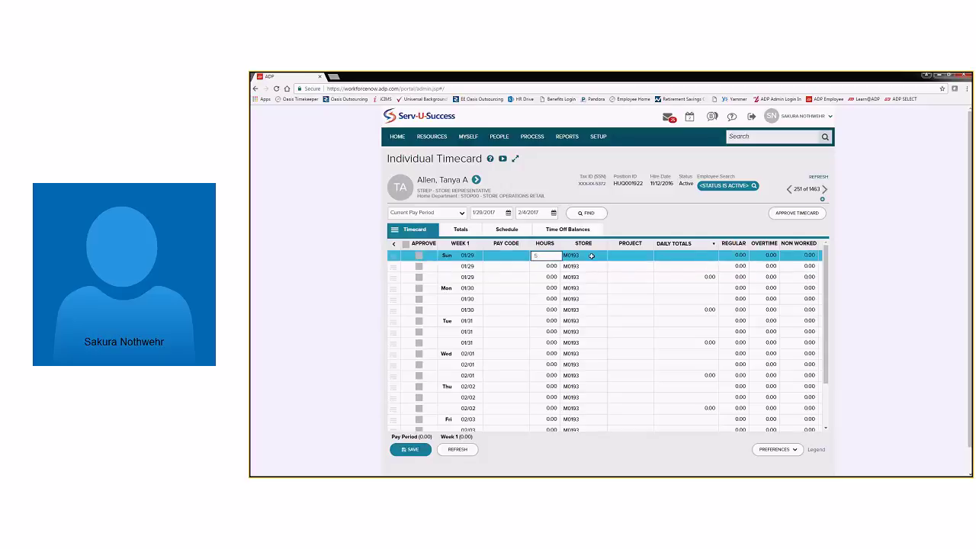
left_click(591, 256)
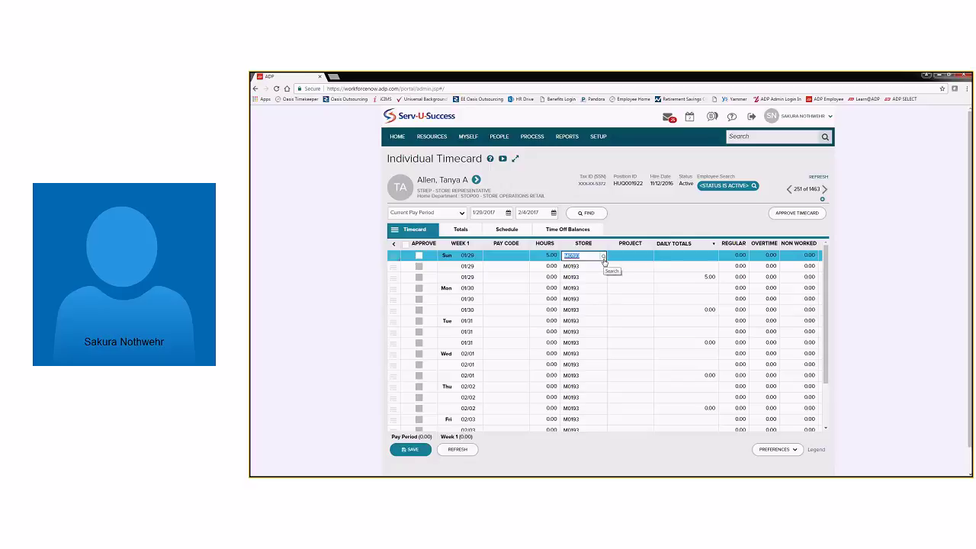
- Browse the Store Lookup for the first Sunday 01/29 row, search it for 108 and m011, and close it without choosing a store
left_click(603, 258)
left_click(603, 259)
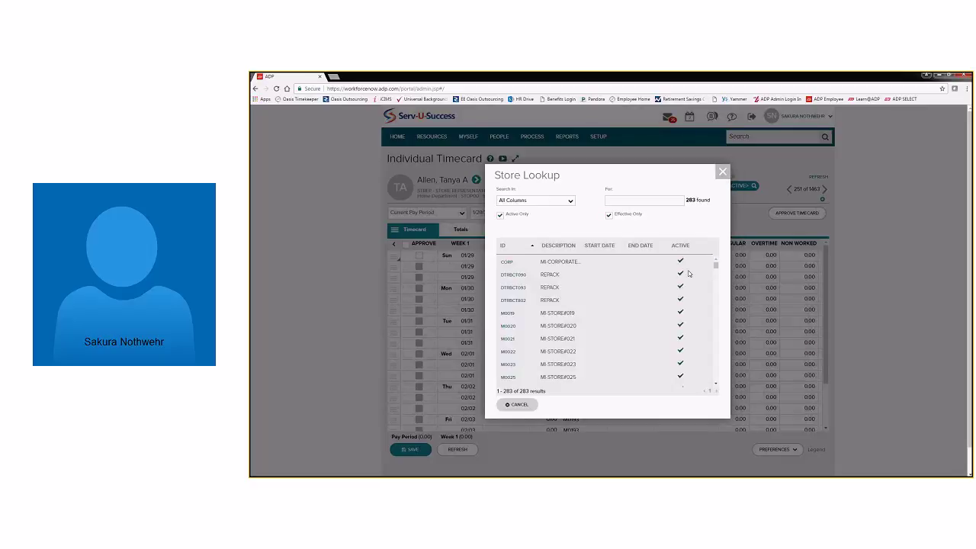
left_click_drag(715, 266, 716, 290)
left_click(644, 201)
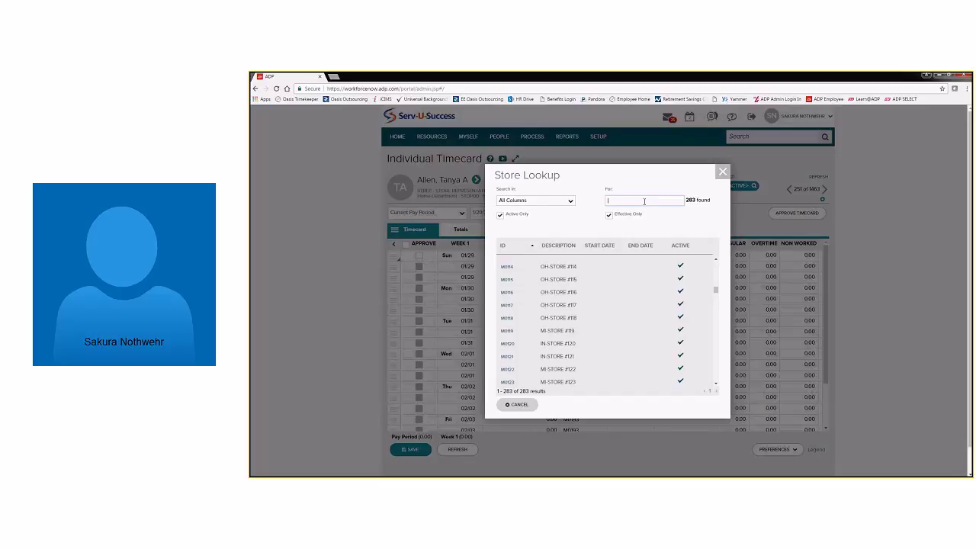
type("108")
key("BackSpace")
key("BackSpace")
key("BackSpace")
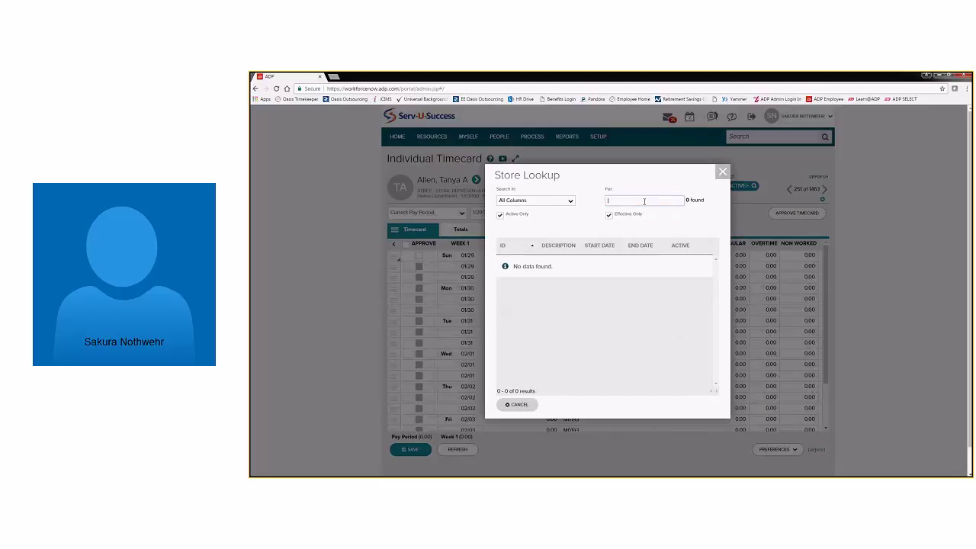
type("m0")
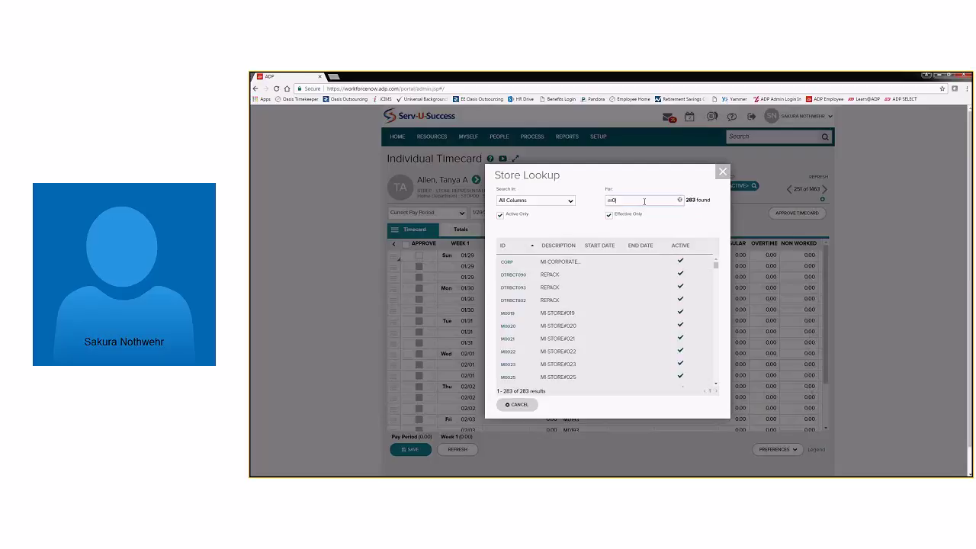
type("11")
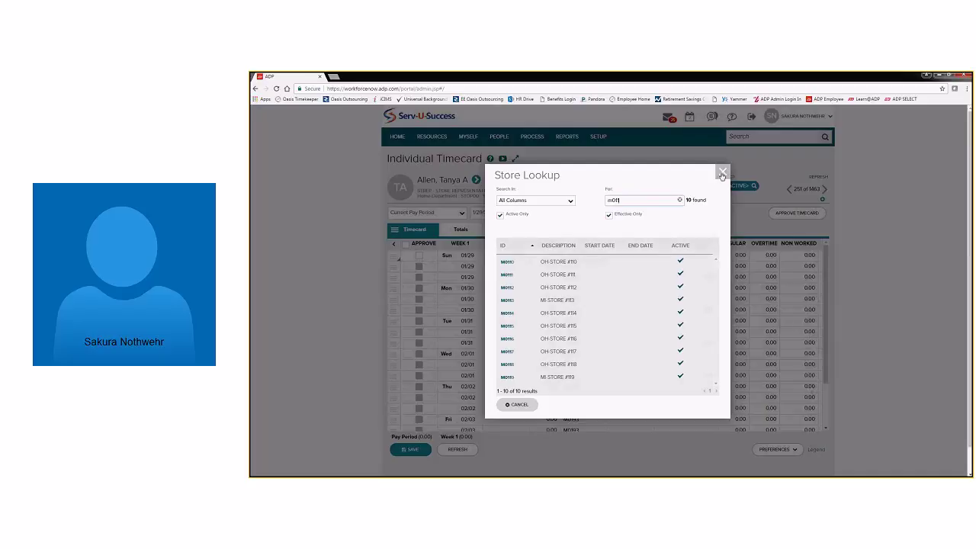
key("Escape")
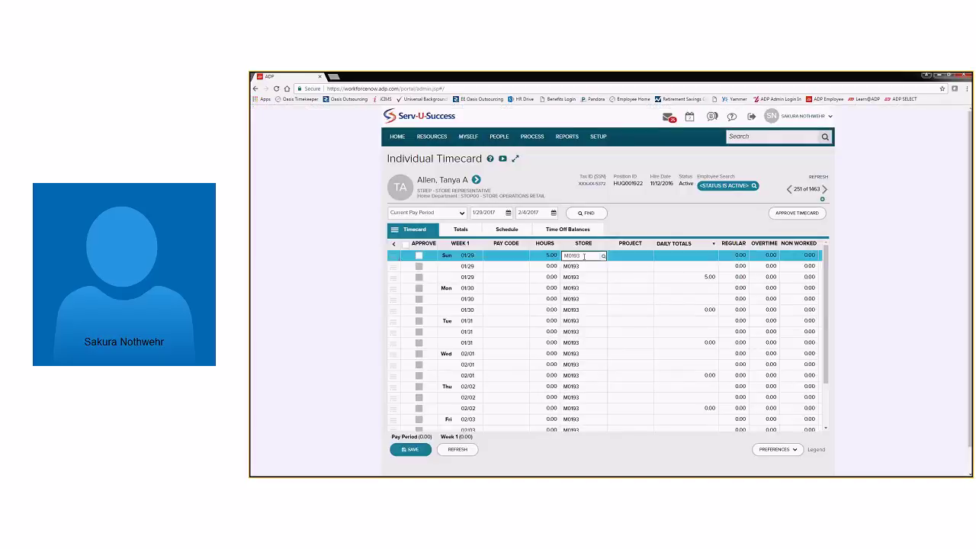
- Change the store on the first Sunday 01/29 row to M0121 (IN-STORE #121)
left_click(556, 255)
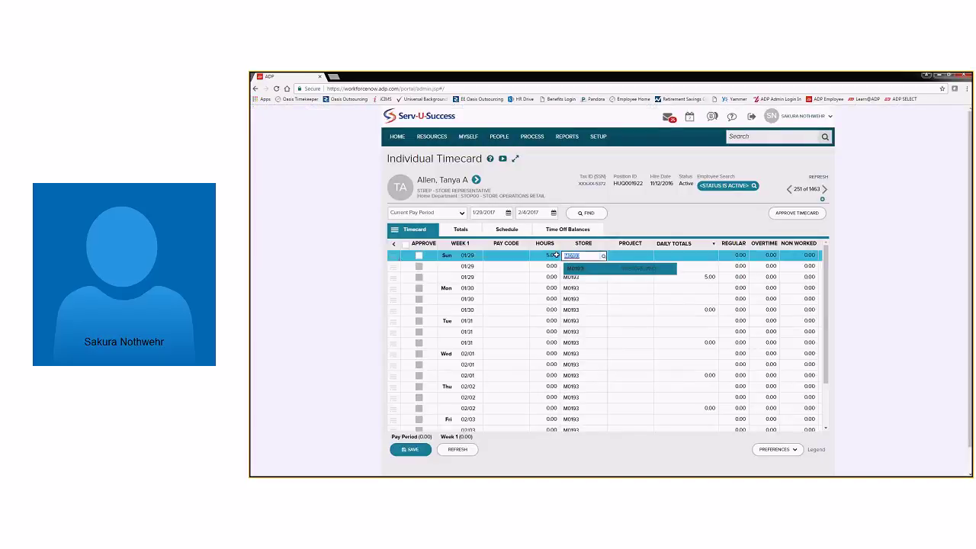
type("MO123")
key("BackSpace")
key("BackSpace")
key("BackSpace")
key("BackSpace")
type("012")
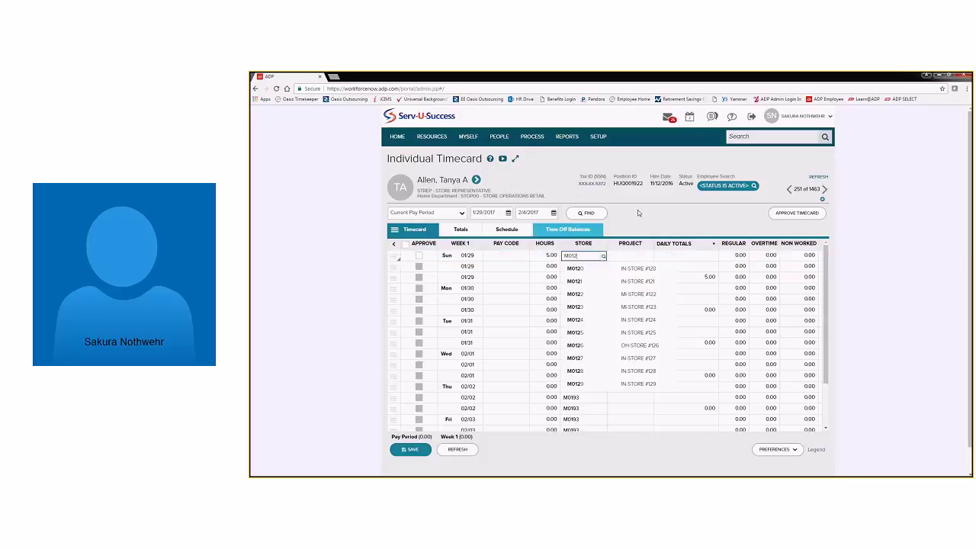
left_click(632, 281)
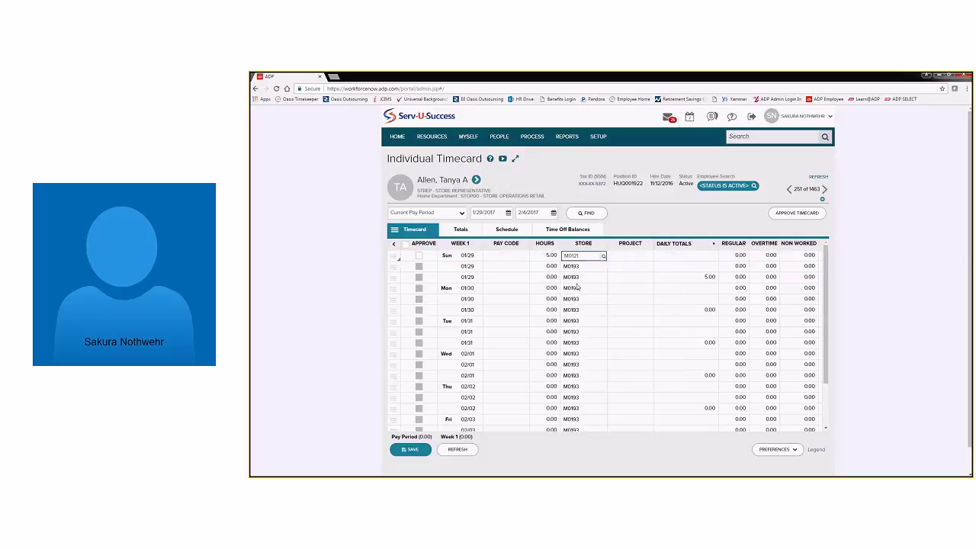
- Assign the DS (DSD CONTINUITY) project to the first Sunday 01/29 row and save the timecard
left_click(639, 256)
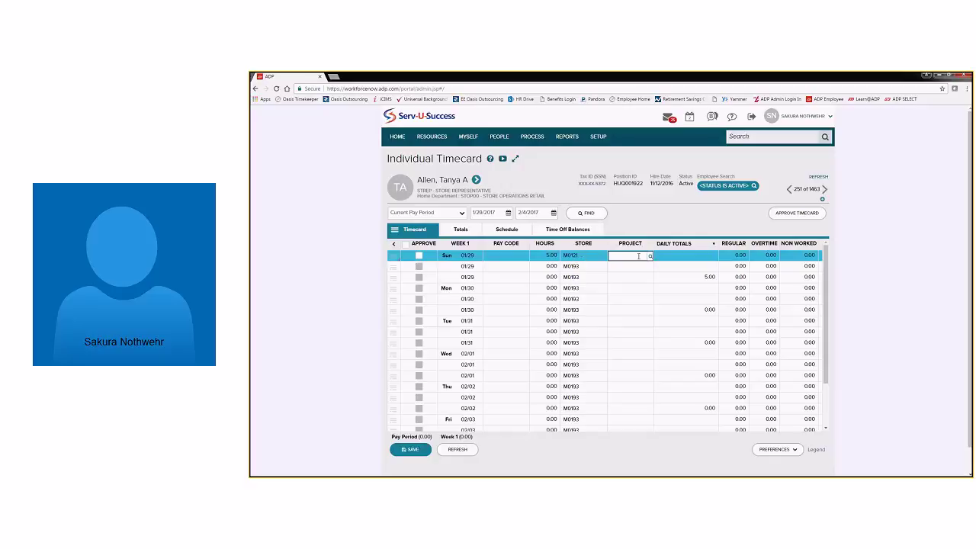
left_click(648, 257)
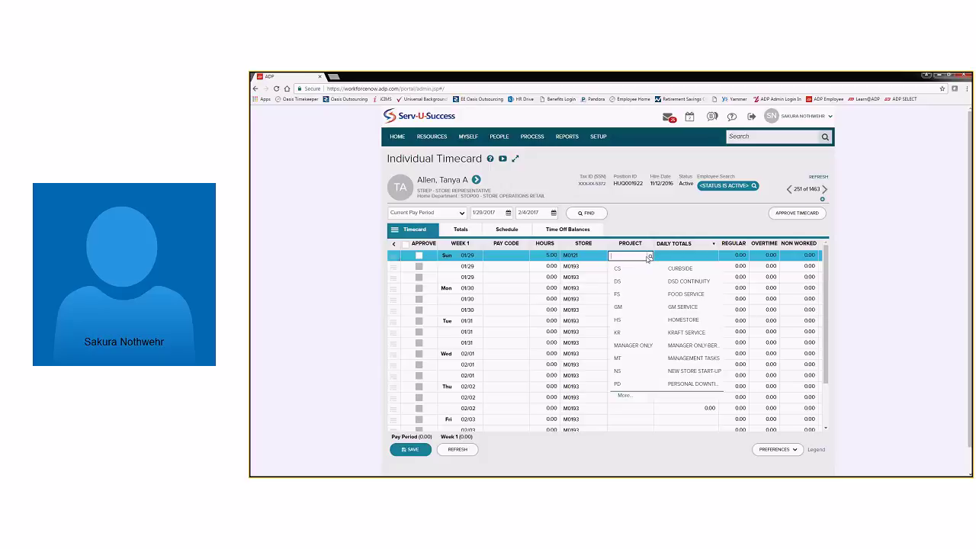
left_click(620, 280)
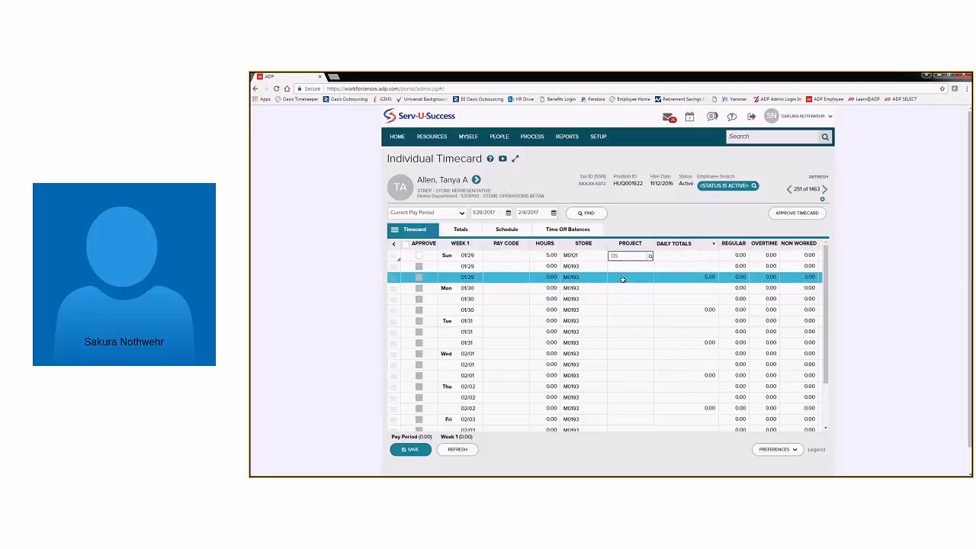
left_click(651, 221)
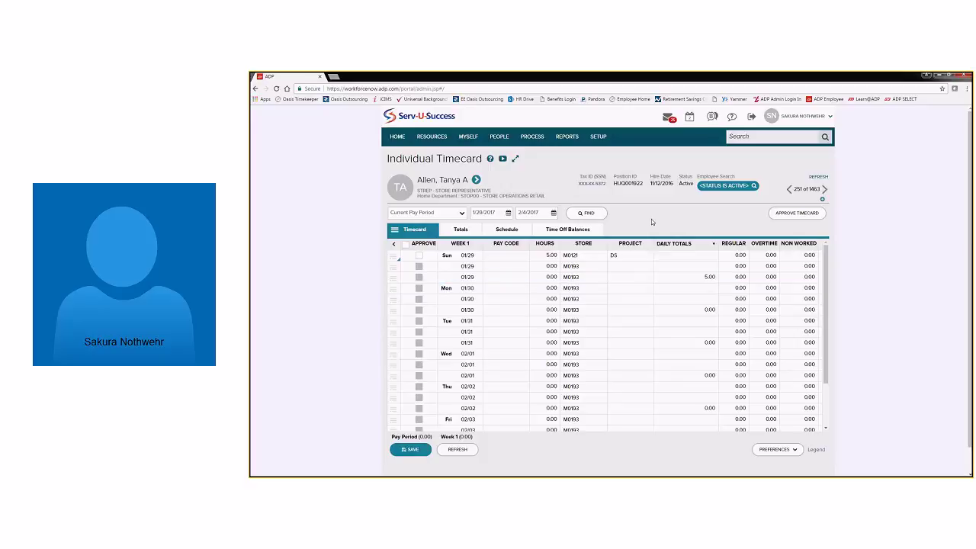
left_click(417, 453)
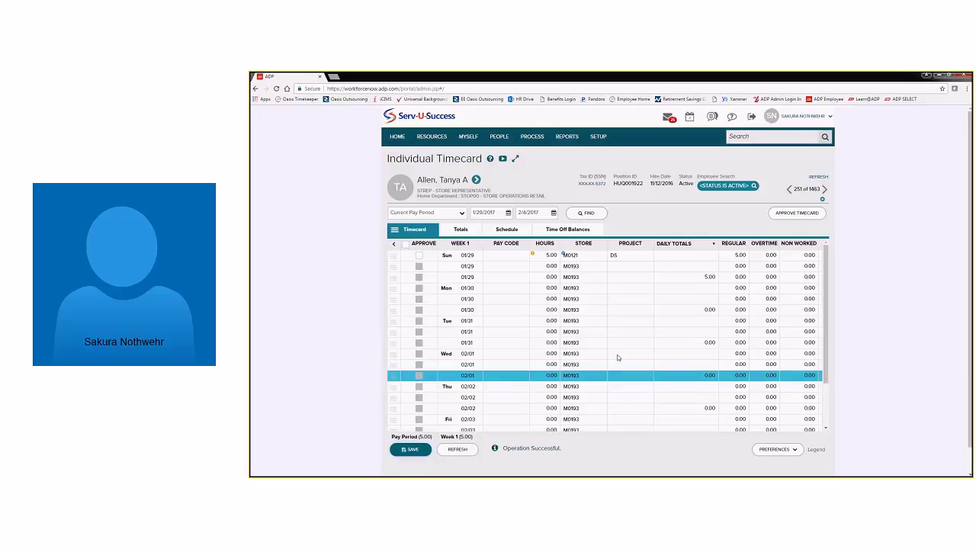
- Enter 5 hours in the second Sunday 01/29 row and assign it the FS (FOOD SERVICE) project
mouse_move(534, 254)
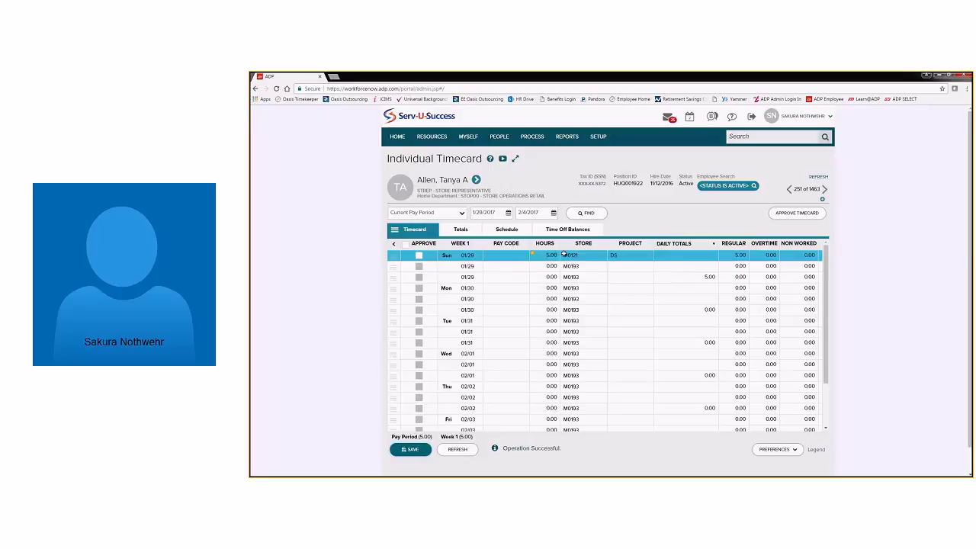
mouse_move(564, 255)
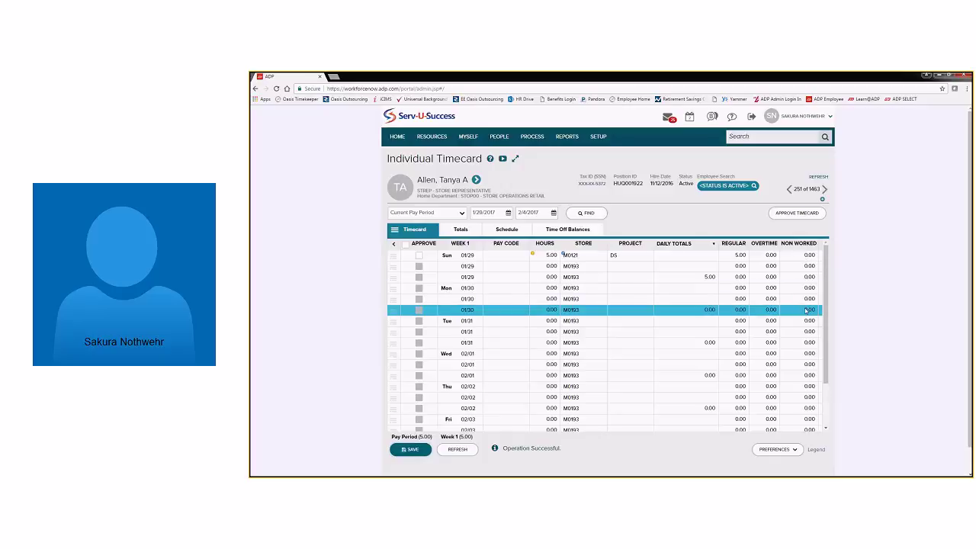
left_click(547, 266)
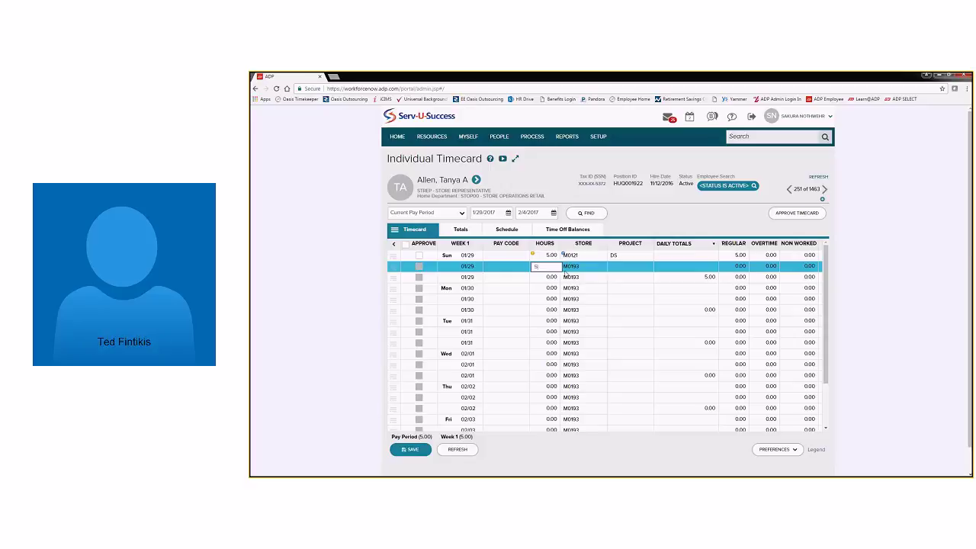
left_click(630, 269)
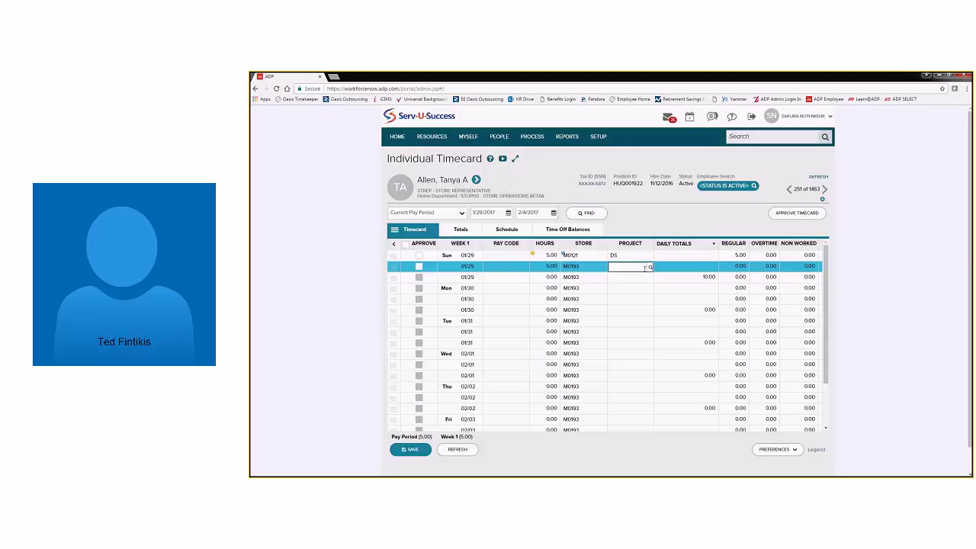
left_click(626, 306)
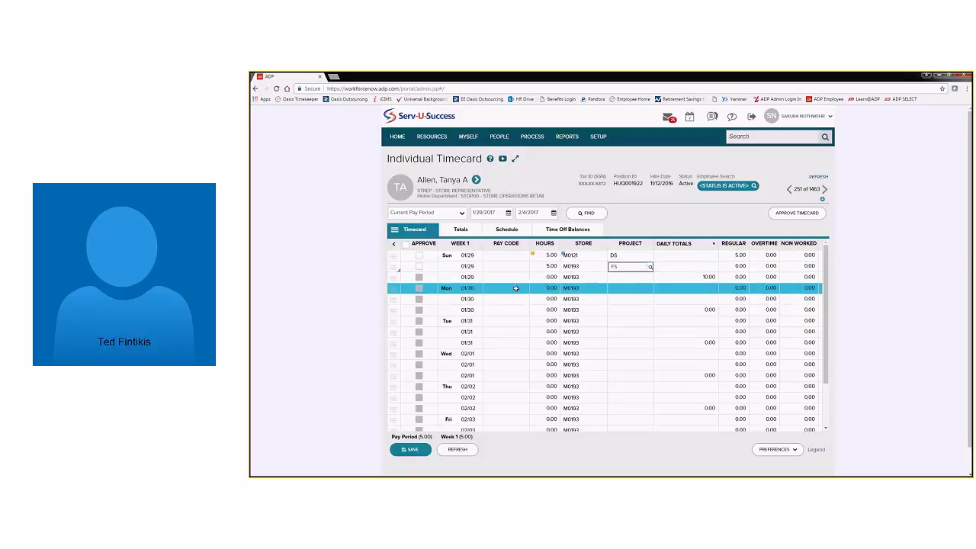
- Enter 10 hours in the first Monday 01/30 row and assign it the GM (GM SERVICE) project
left_click(543, 288)
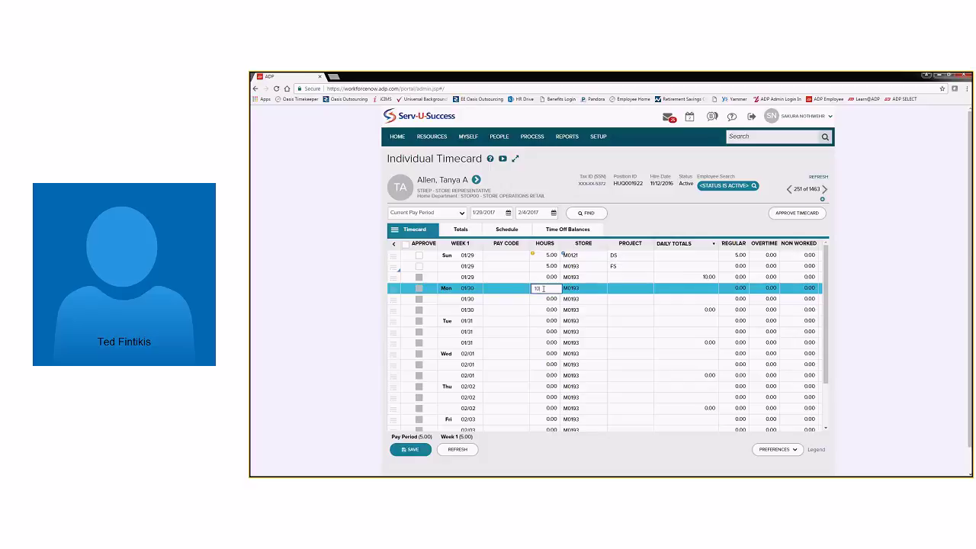
left_click(628, 288)
left_click(628, 343)
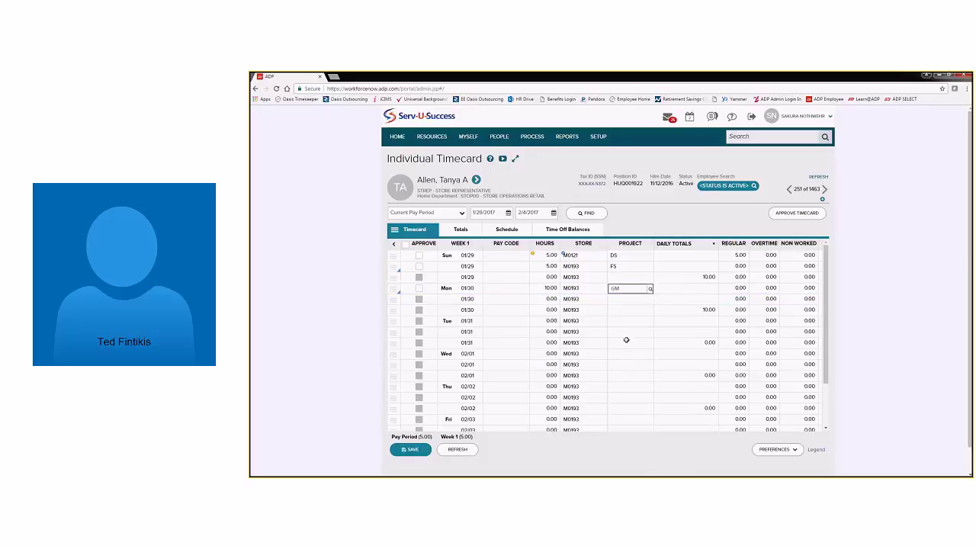
- Enter 10 hours in the first Tuesday 01/31 row and assign it the HS (HOMESTORE) project
left_click(545, 322)
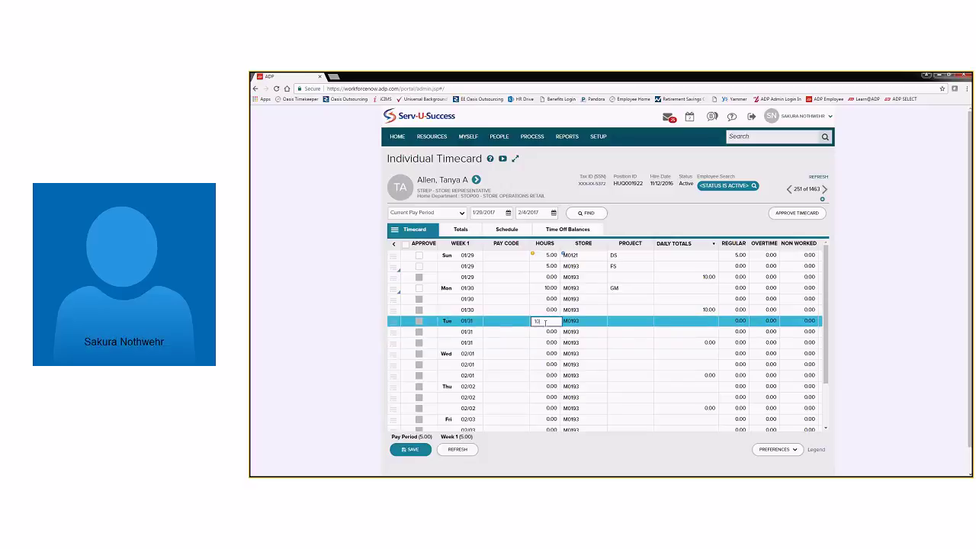
type("10")
left_click(621, 321)
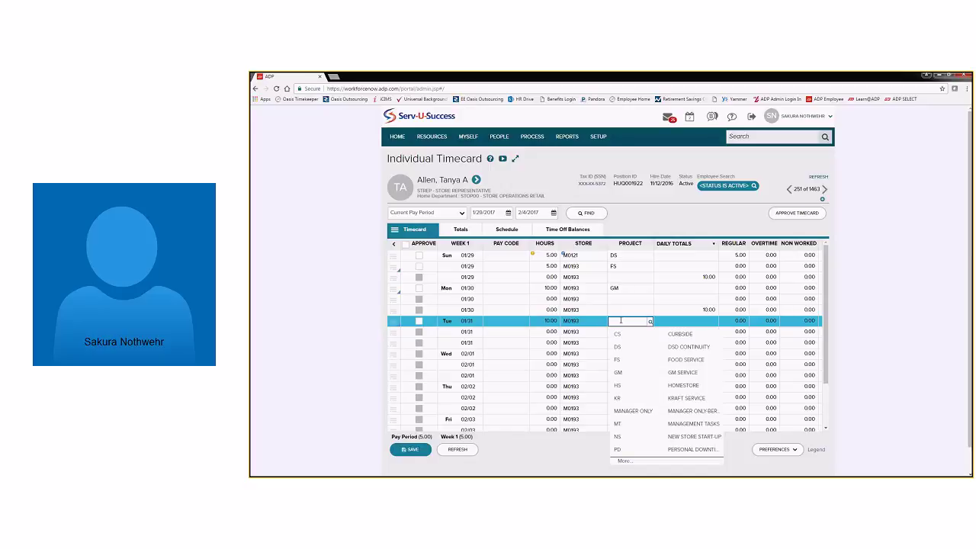
left_click(622, 385)
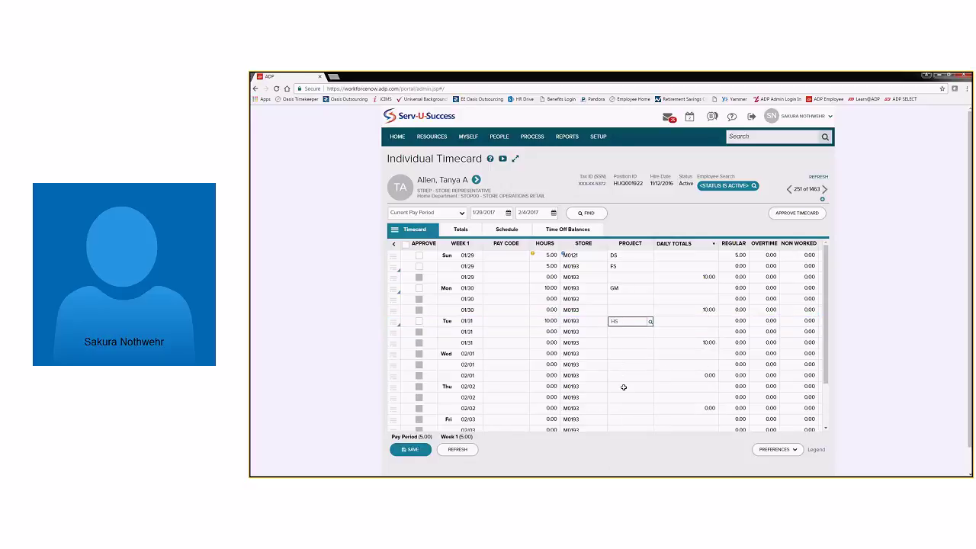
- Enter 10 hours in the first Wednesday 02/01 row and assign it the MT (MANAGEMENT TASKS) project
left_click(546, 353)
type("10")
left_click(621, 353)
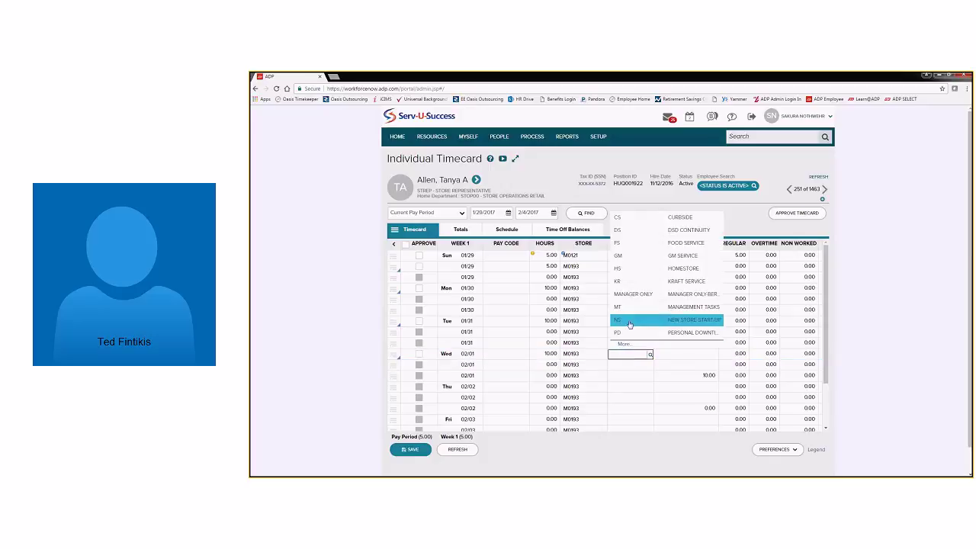
left_click(628, 308)
- Enter 10 hours with the GM (GM SERVICE) project in the first Thursday 02/02 row and save the timecard
left_click(551, 387)
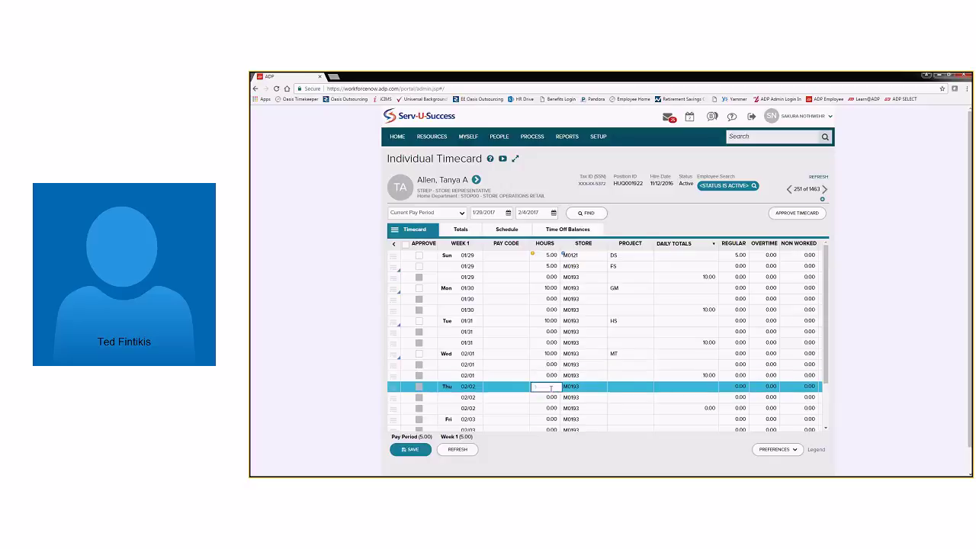
left_click(623, 387)
left_click(633, 291)
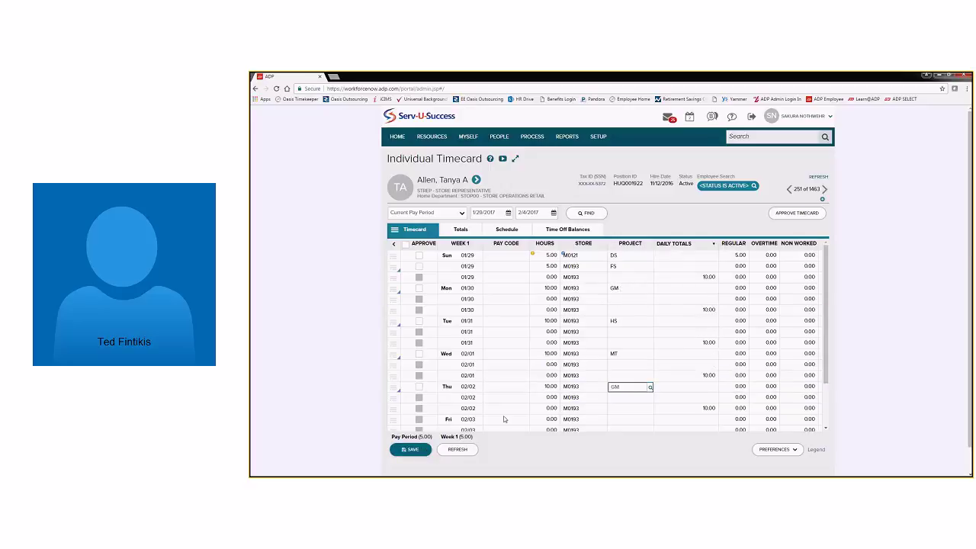
key("ctrl+s")
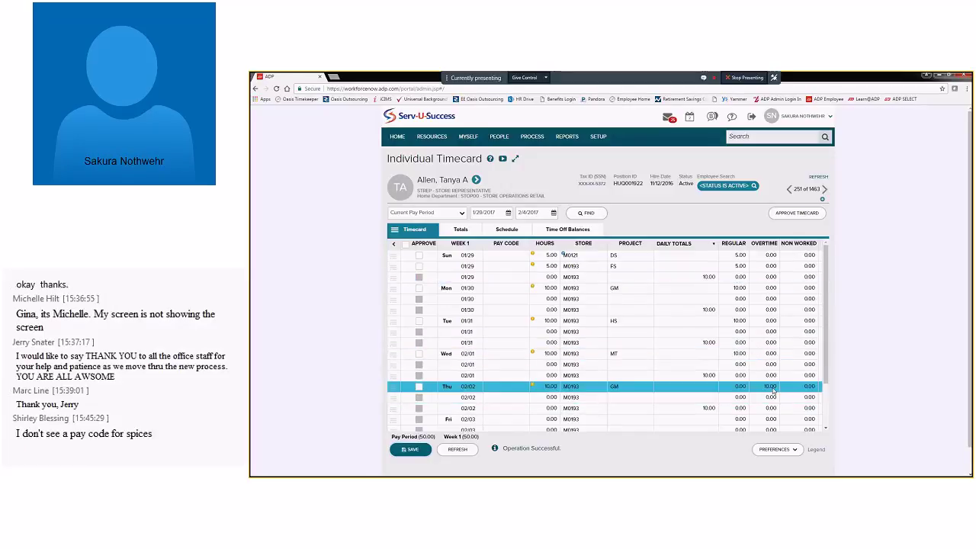
- Review the pay period's hours and dollars totals by pay code, and return to the timecard entries
left_click(460, 234)
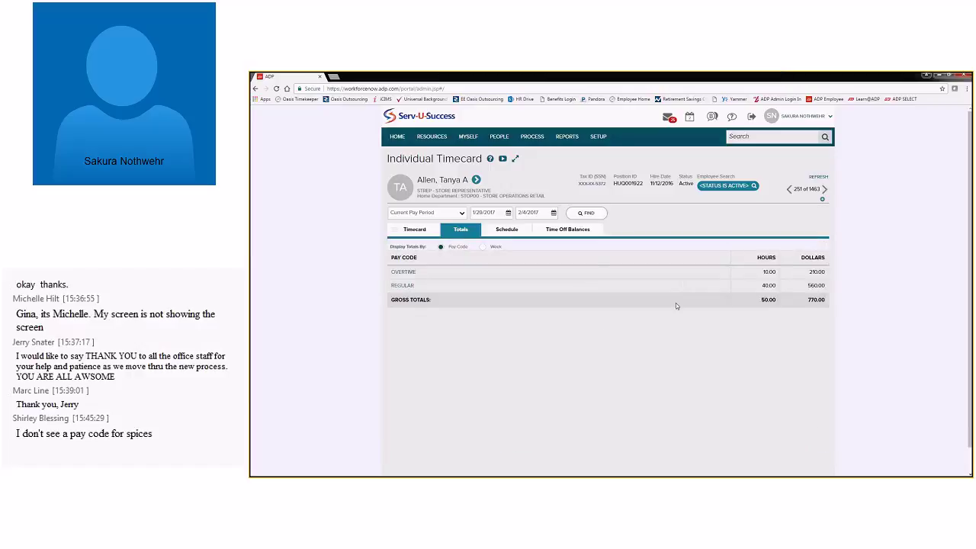
left_click(422, 234)
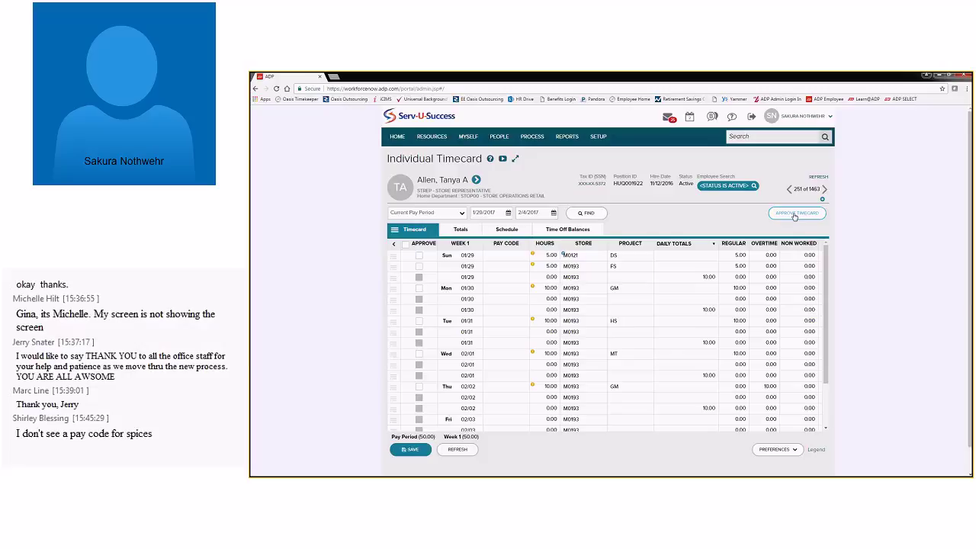
- Set the timecard preference for rows per day to 1
scroll(794, 217, "down", 1)
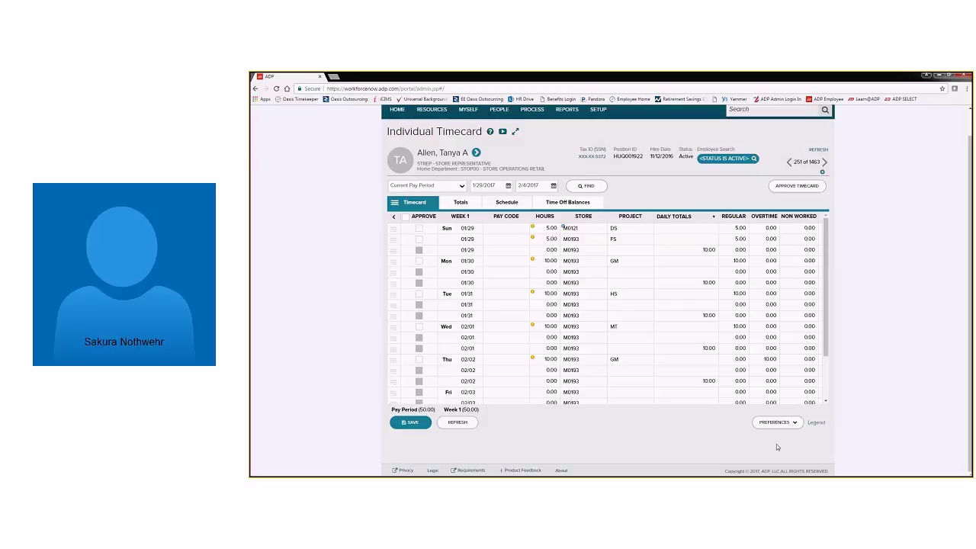
left_click(795, 424)
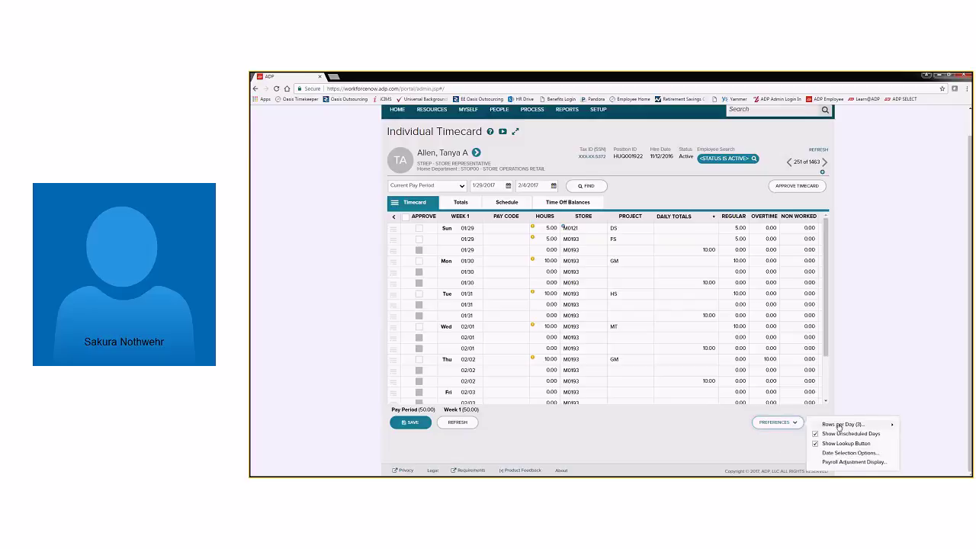
mouse_move(839, 426)
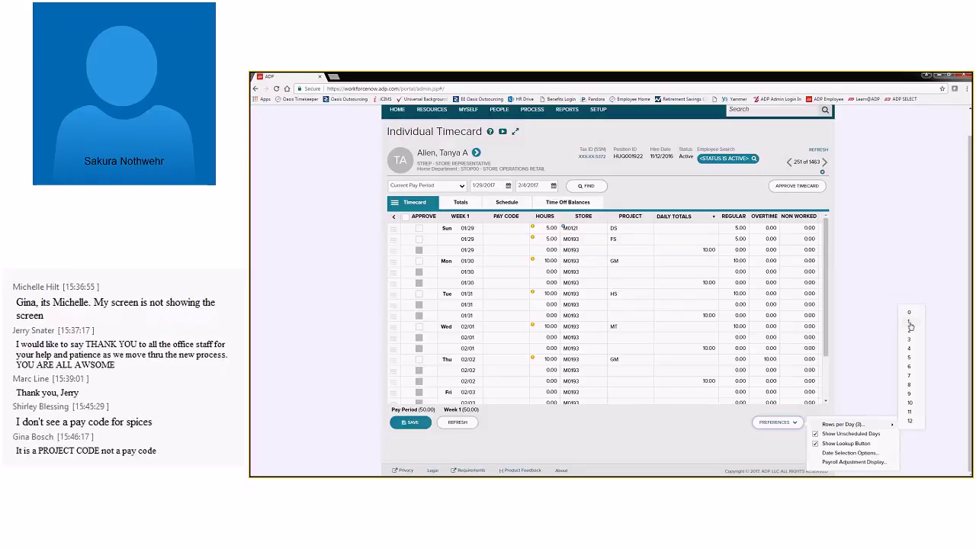
left_click(910, 325)
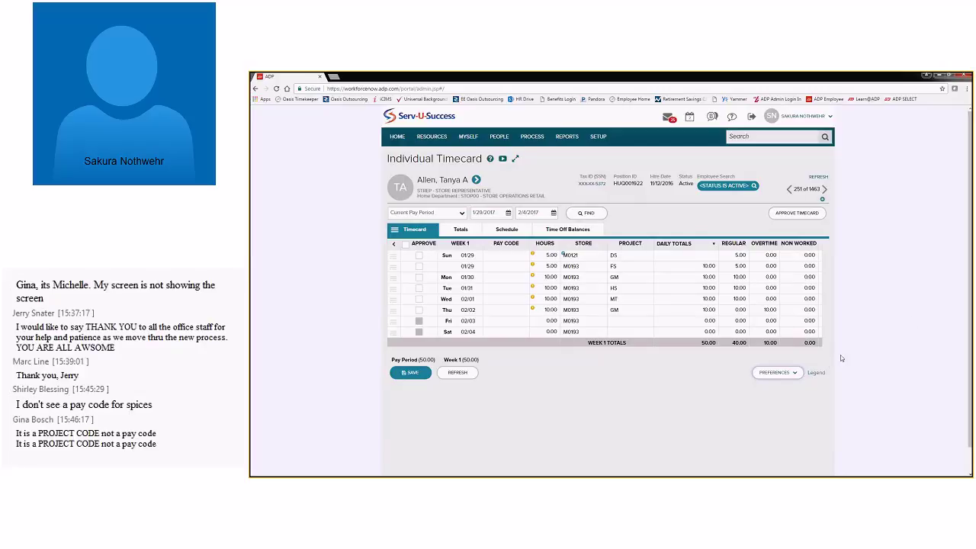
- Set the timecard preference for rows per day to 12
left_click(793, 373)
mouse_move(831, 391)
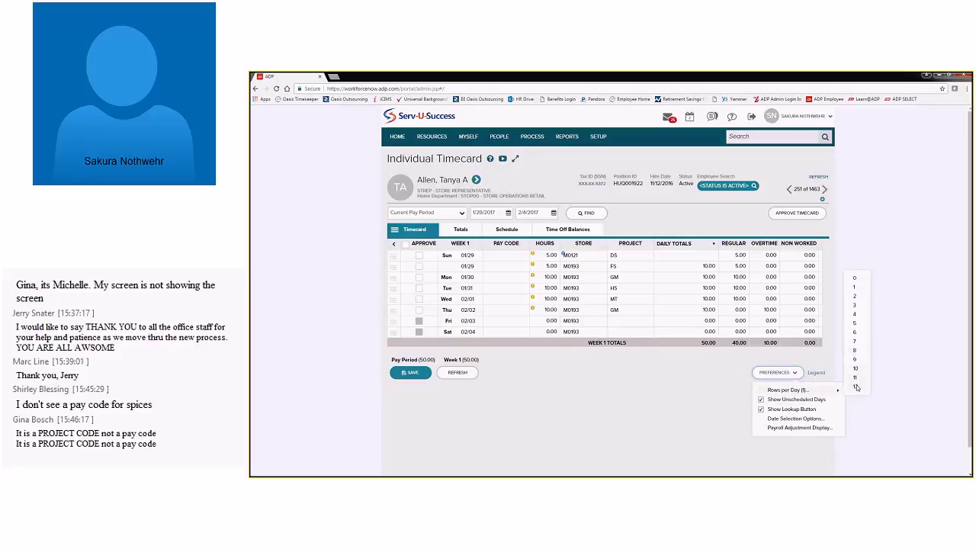
left_click(855, 387)
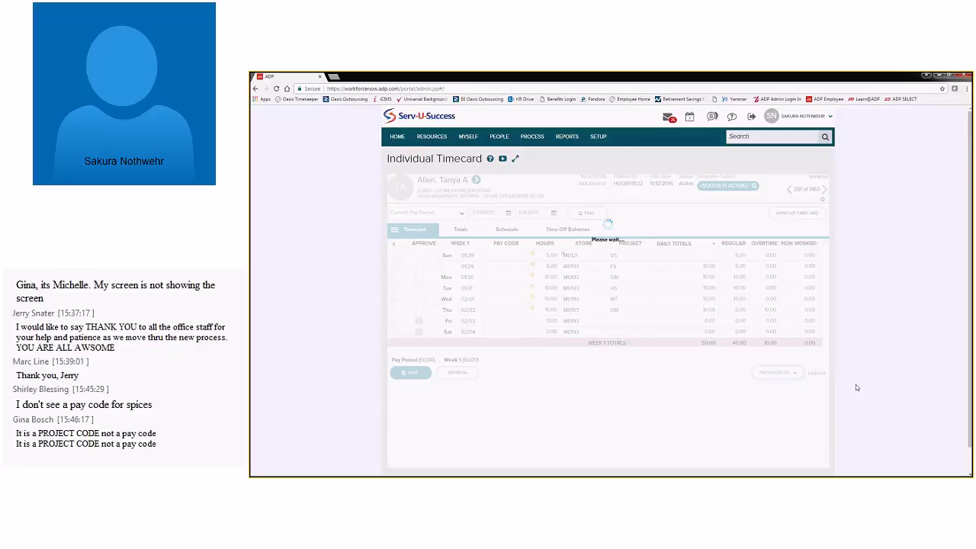
left_click(479, 266)
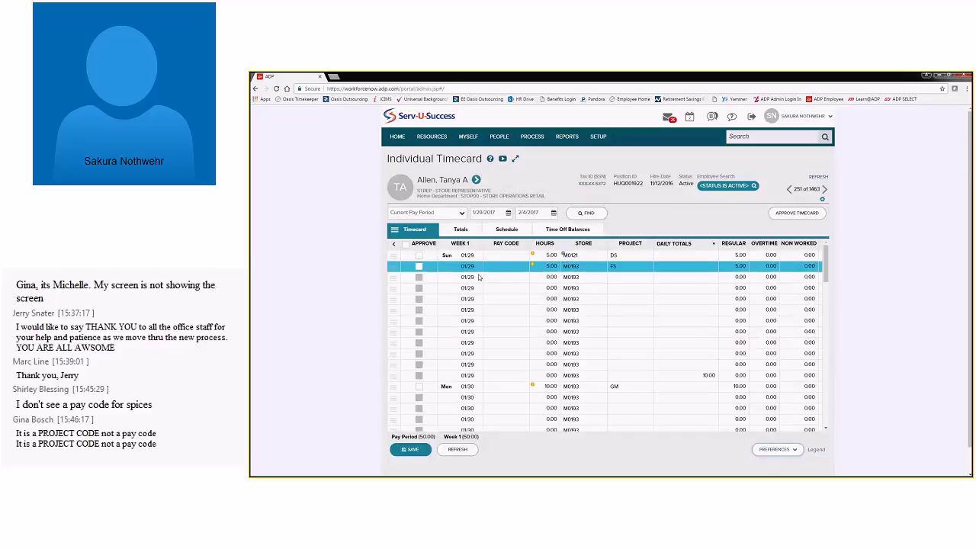
left_click(479, 364)
left_click(679, 332)
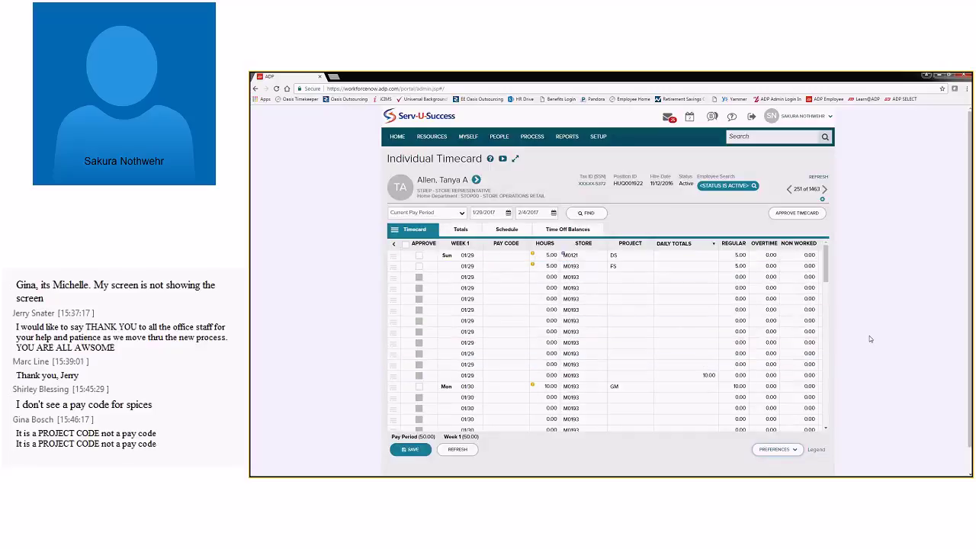
- Check the timecard legend for the meaning of the symbols and view the message on the first Sunday 01/29 row's hours marker
scroll(868, 331, "down", 2)
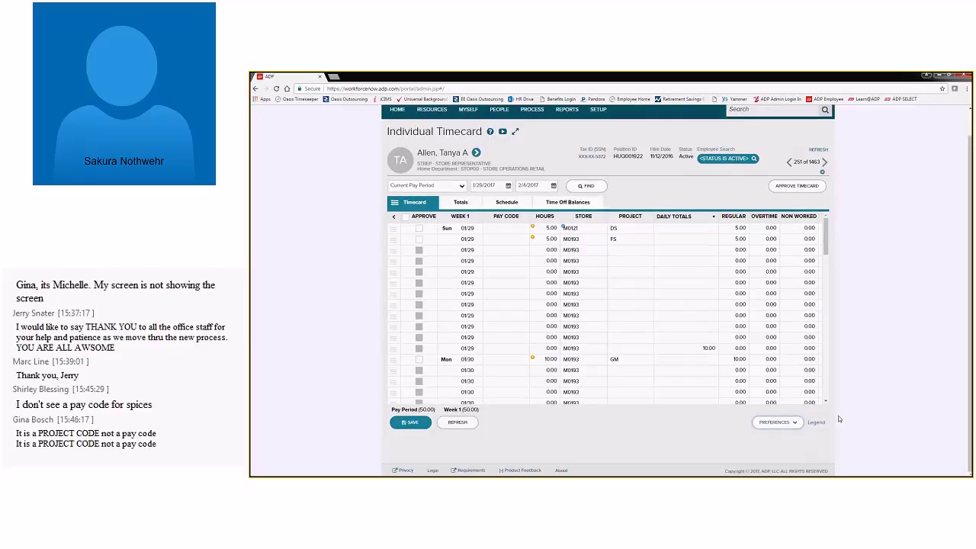
left_click(817, 422)
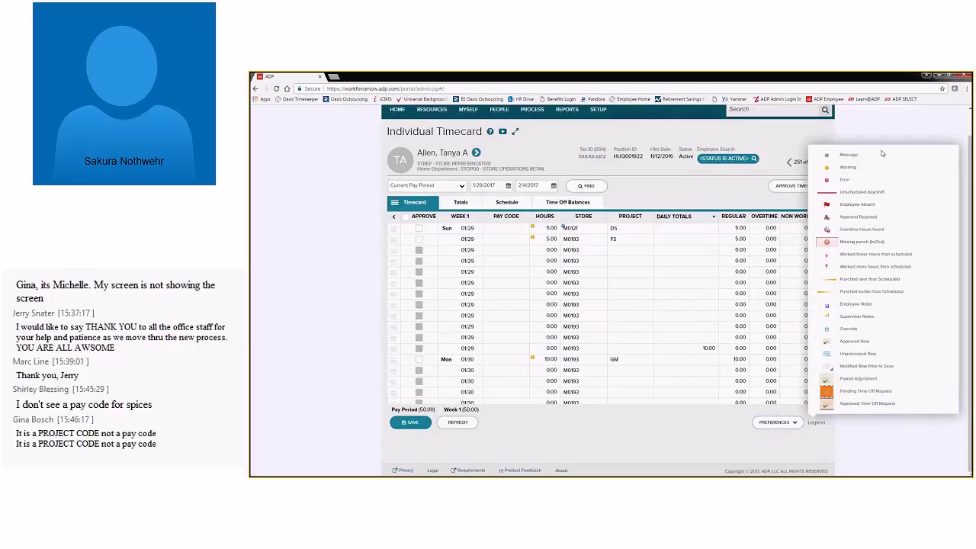
left_click(534, 228)
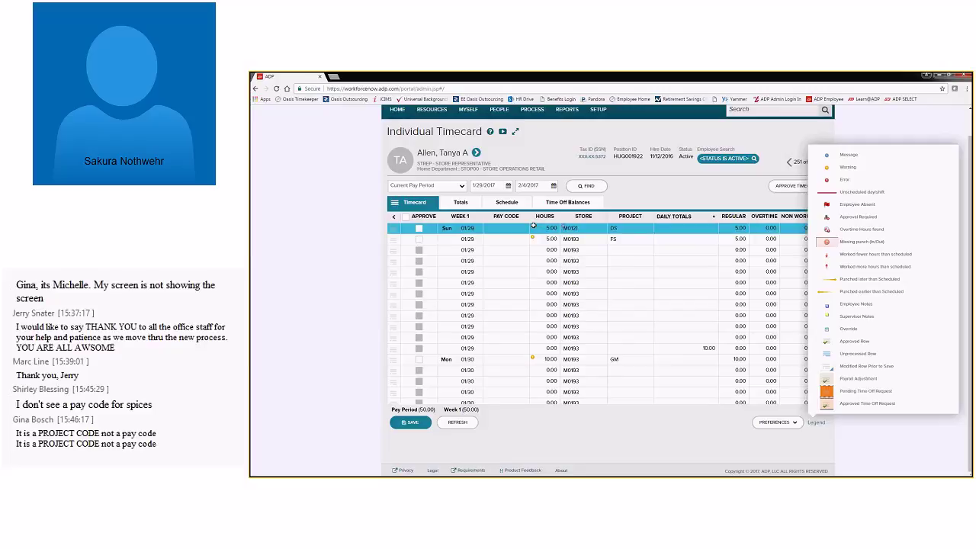
left_click(816, 423)
left_click(535, 228)
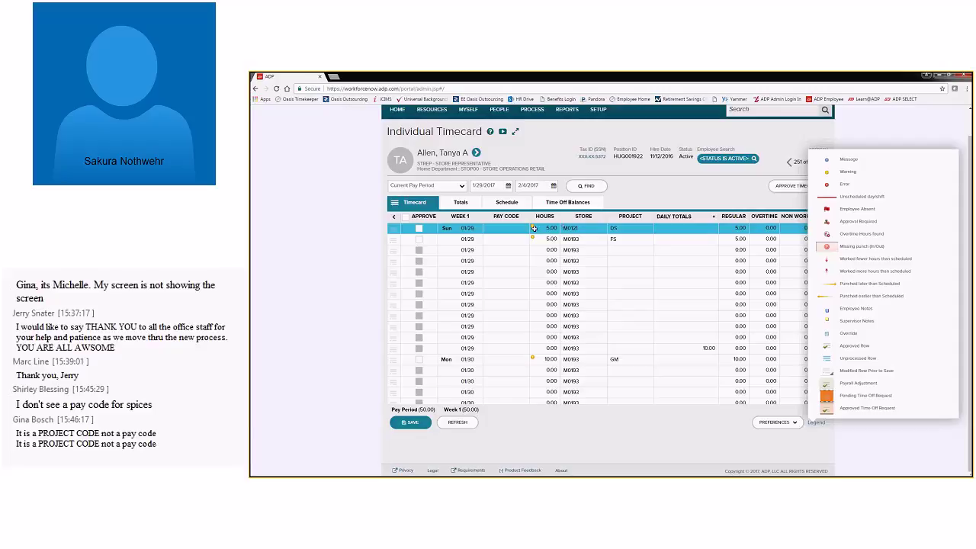
left_click(534, 228)
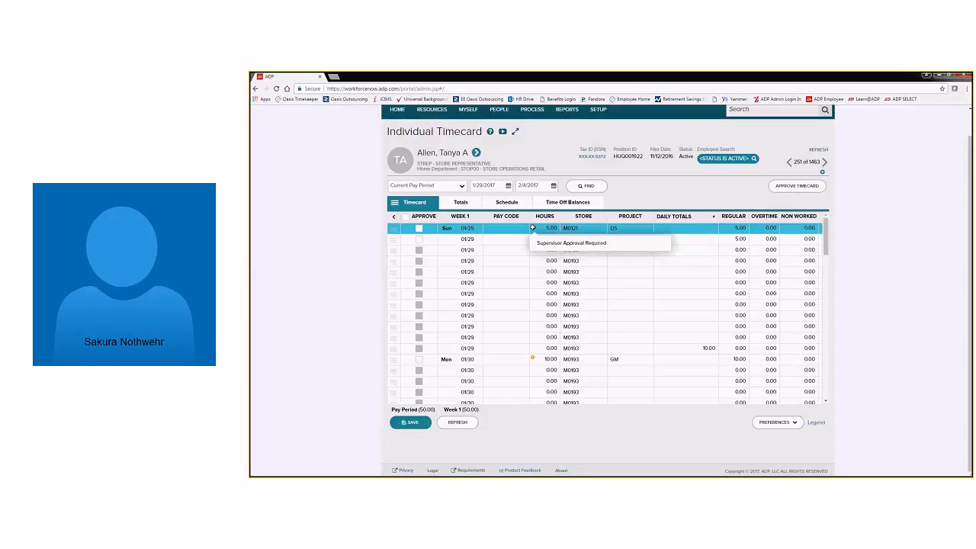
left_click(813, 423)
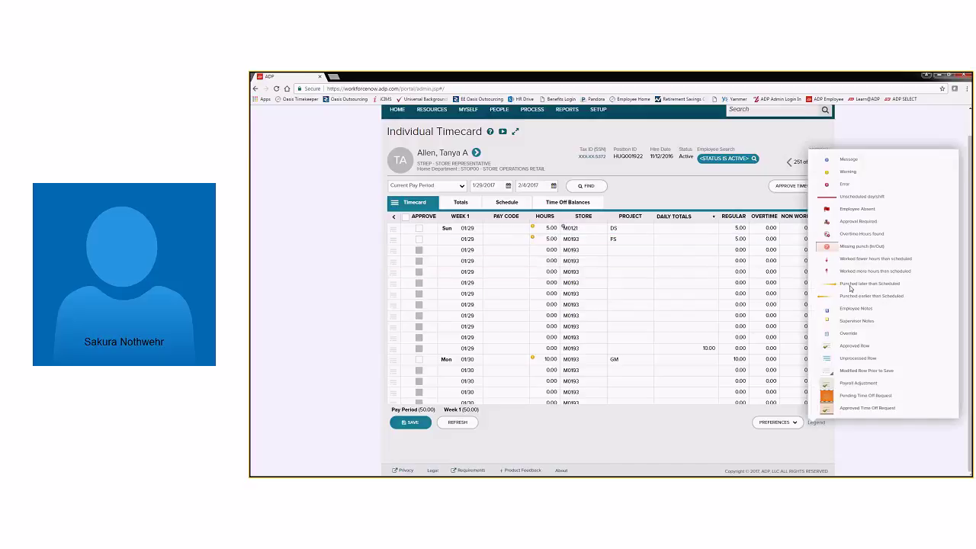
left_click(308, 265)
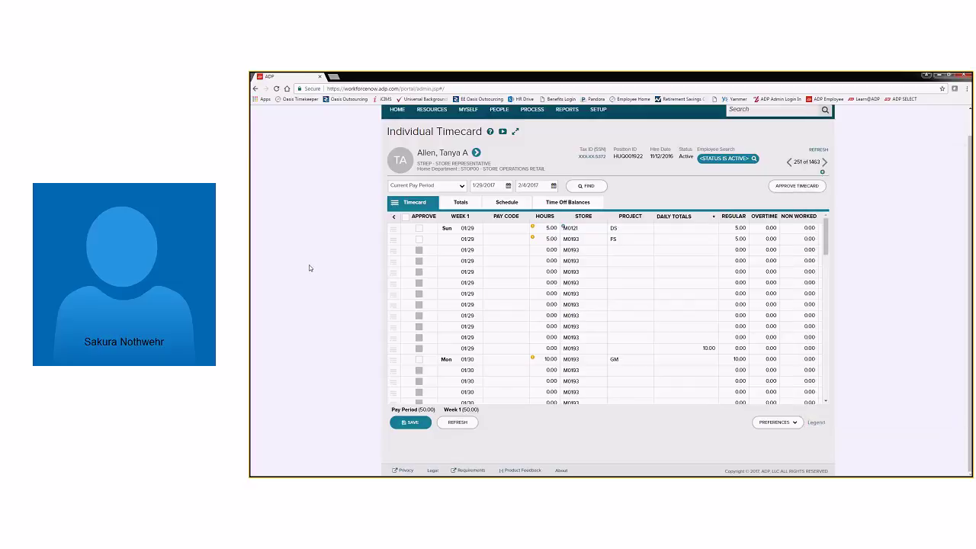
left_click(393, 229)
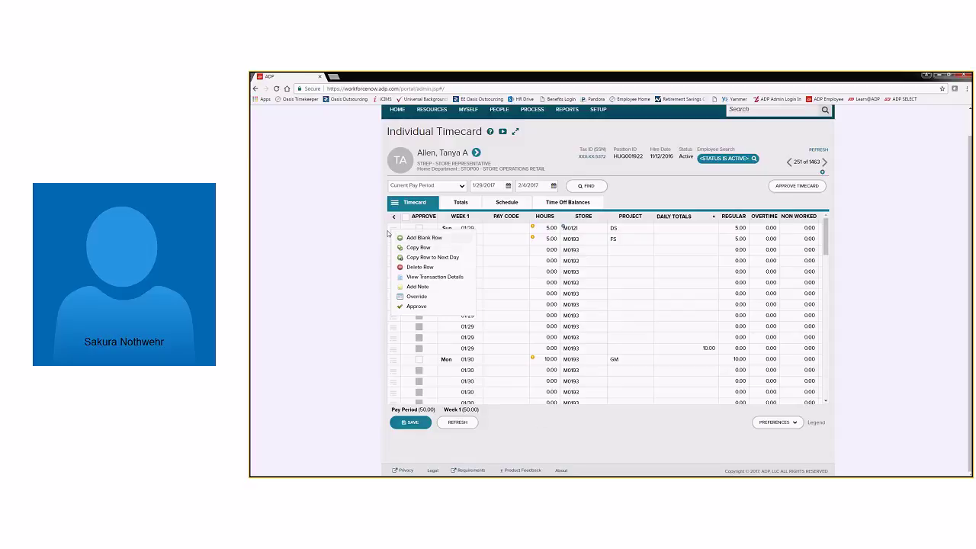
left_click(394, 234)
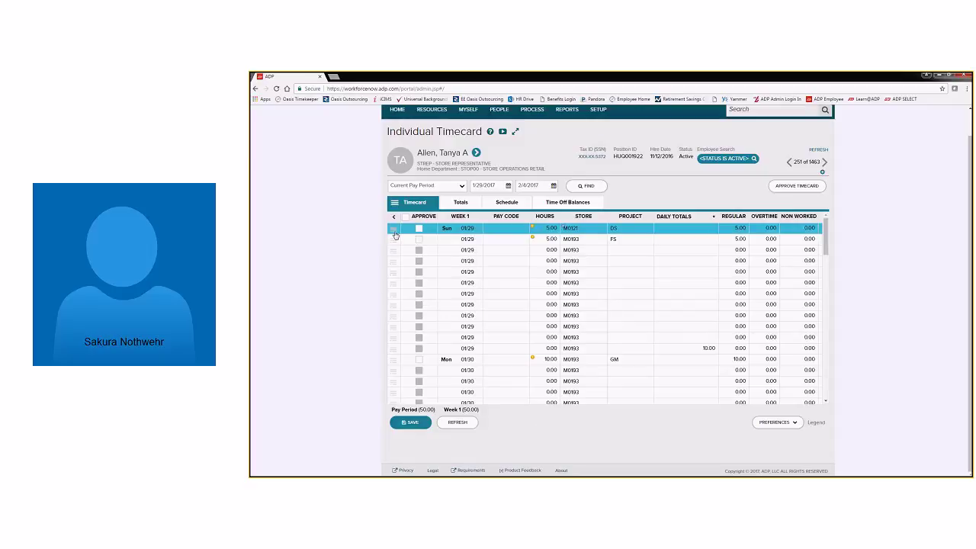
left_click(394, 236)
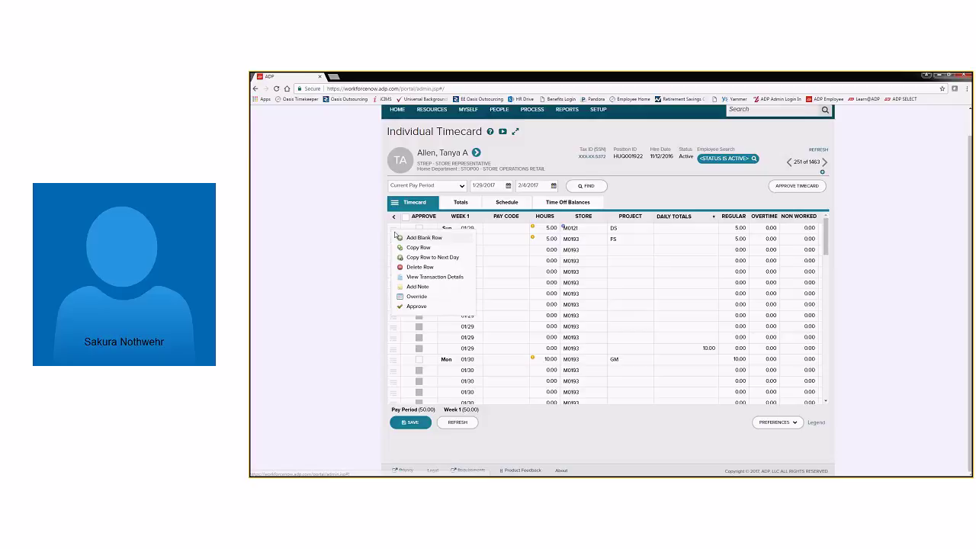
left_click(418, 289)
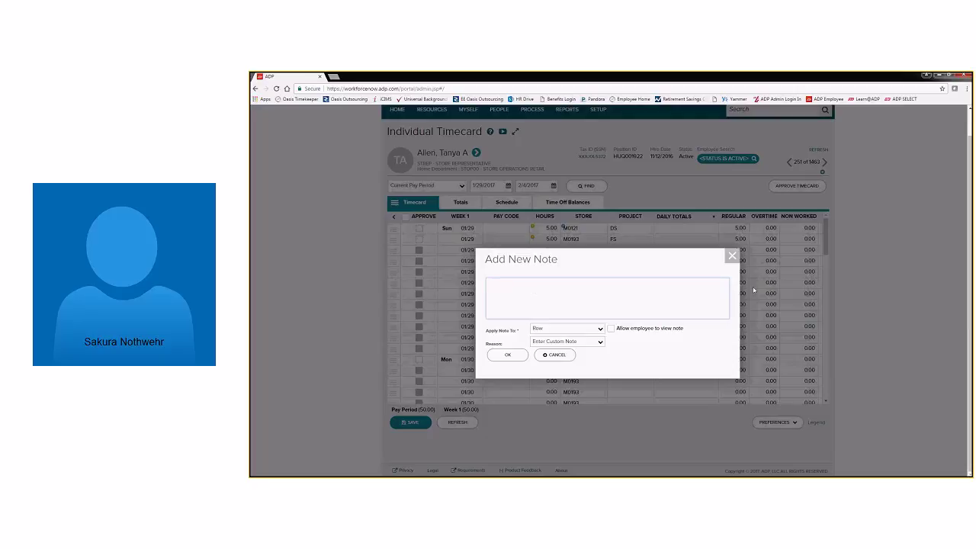
left_click(732, 257)
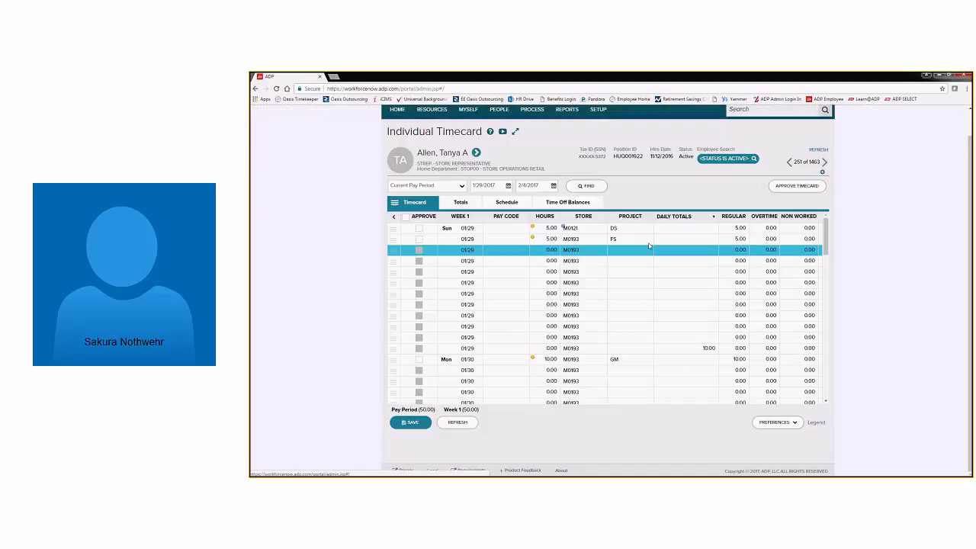
- Enter the BEREAVEMENT pay code with 8 hours on the third Sunday 01/29 row
left_click(525, 251)
left_click(525, 252)
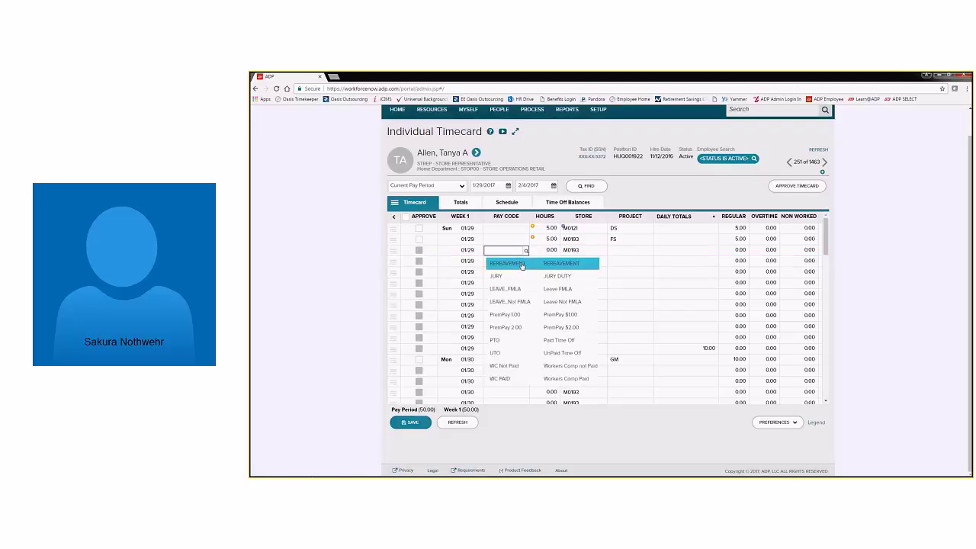
left_click(520, 263)
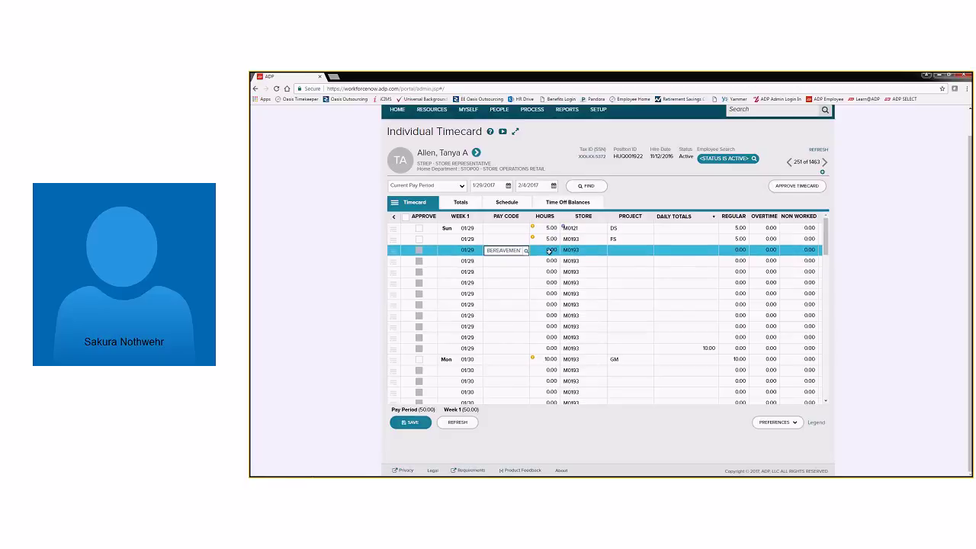
left_click(561, 249)
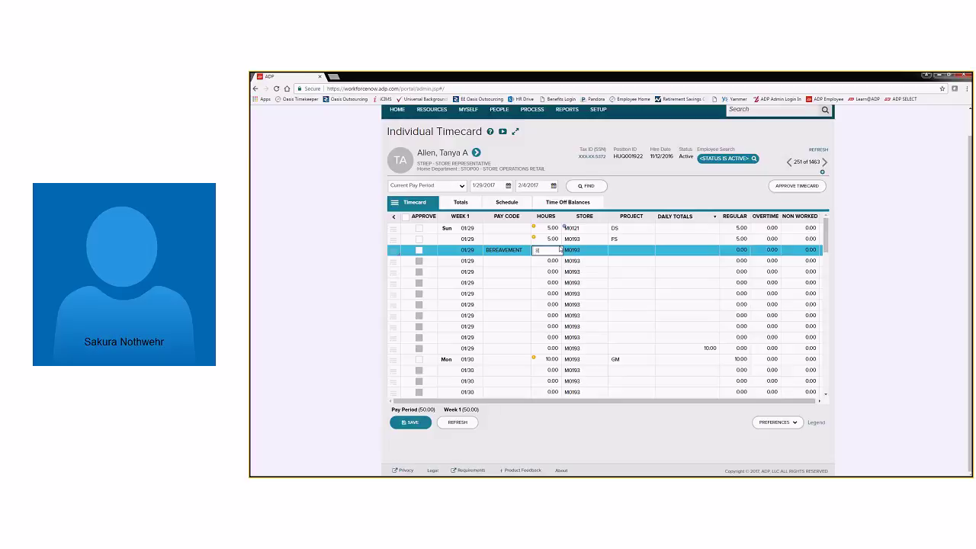
type("8")
key("Return")
- Assign the MANAGER ONLY project to the bereavement row on Sunday 01/29
left_click(633, 249)
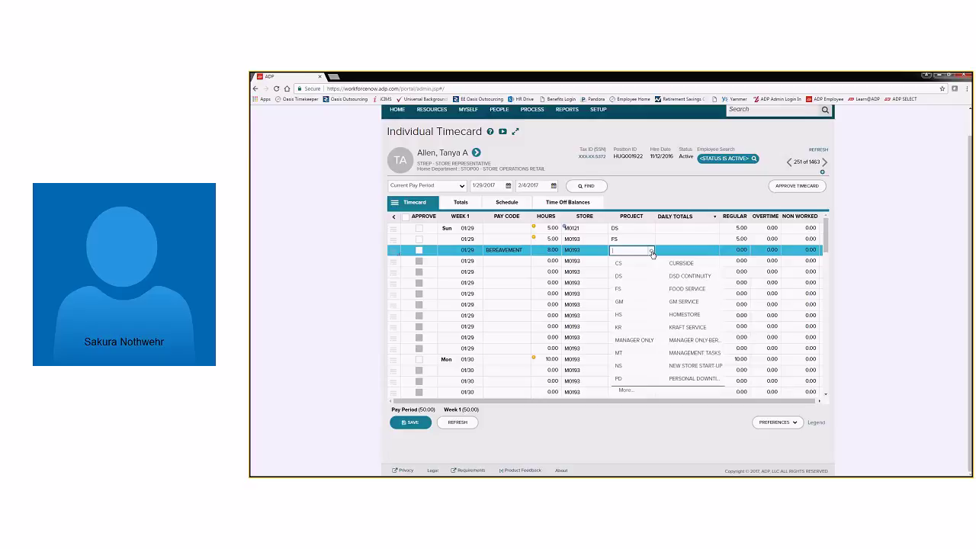
left_click(643, 344)
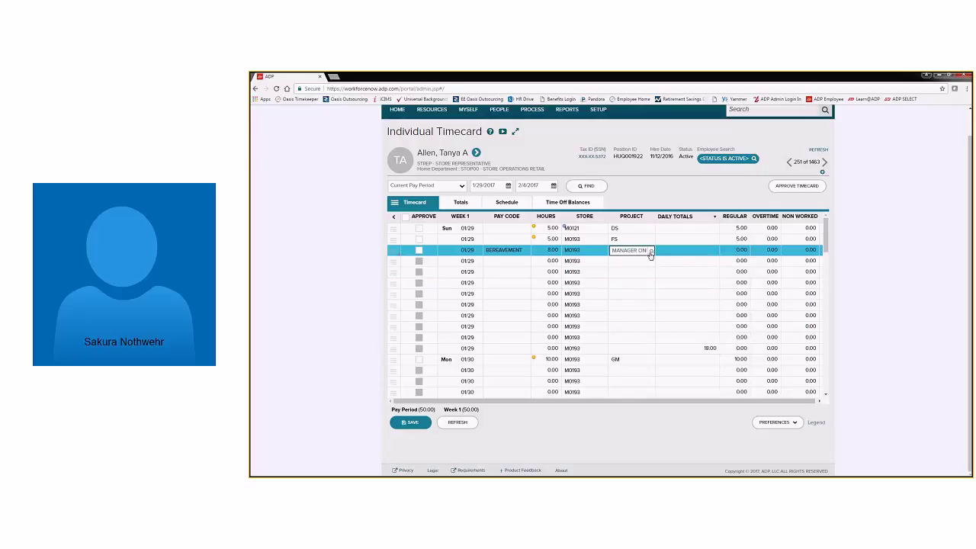
left_click(650, 251)
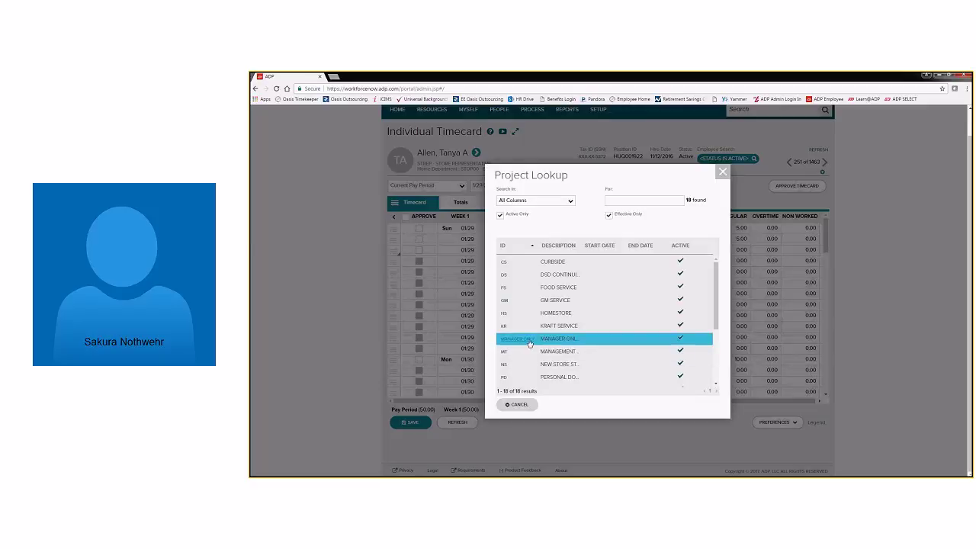
left_click(530, 344)
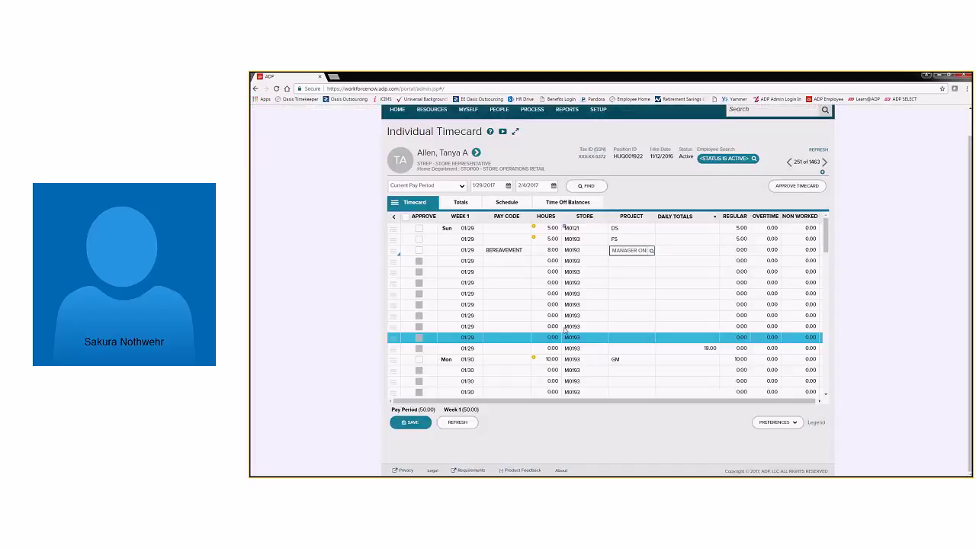
left_click(651, 251)
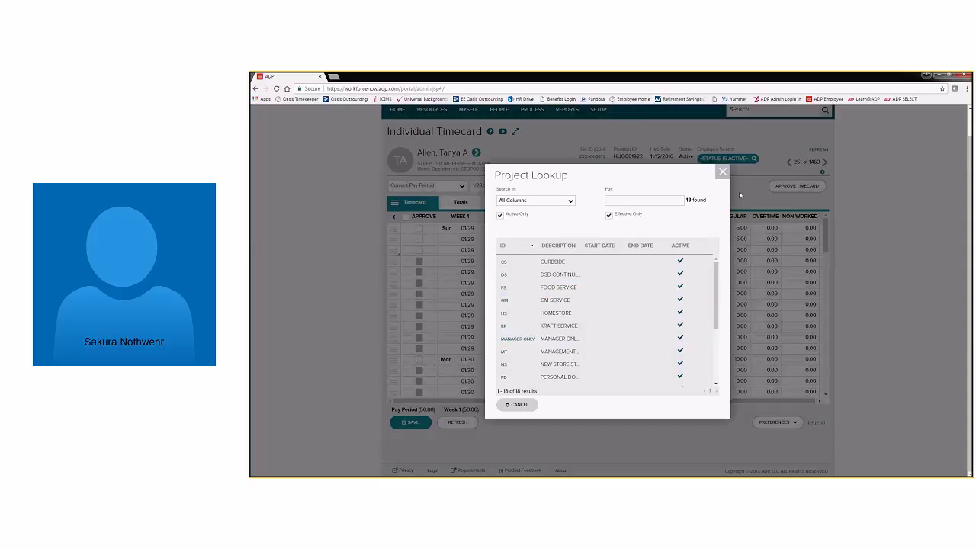
left_click(506, 340)
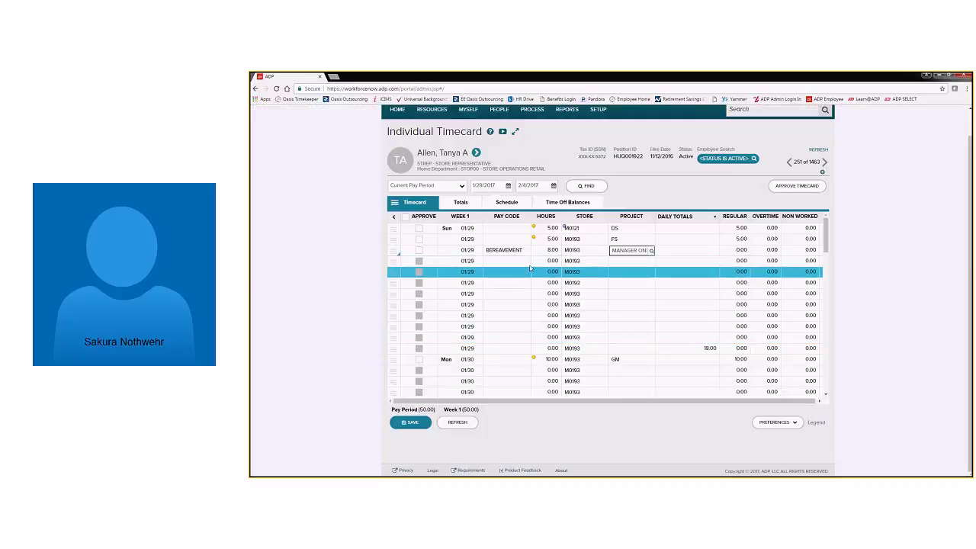
- Add the custom note "Aunt" to the bereavement row on Sunday 01/29
left_click(394, 254)
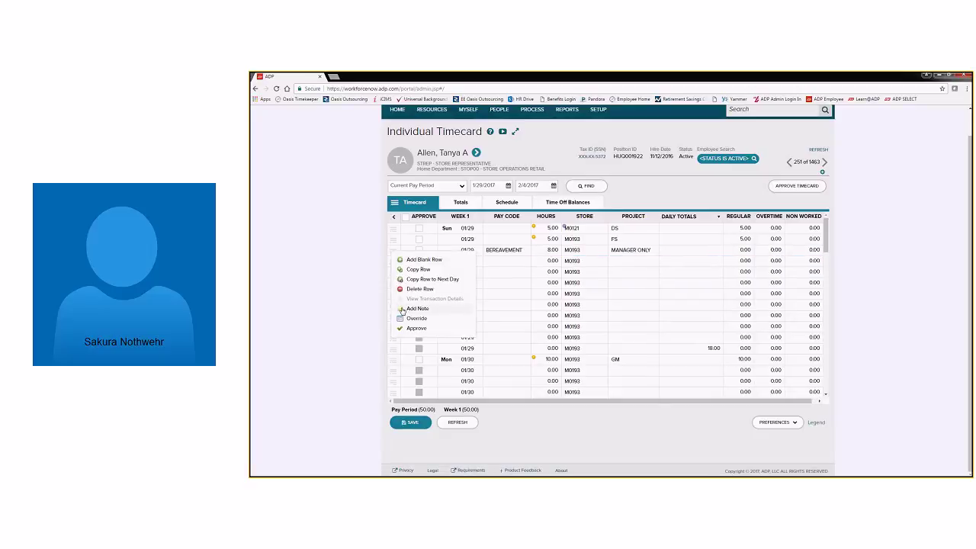
left_click(416, 308)
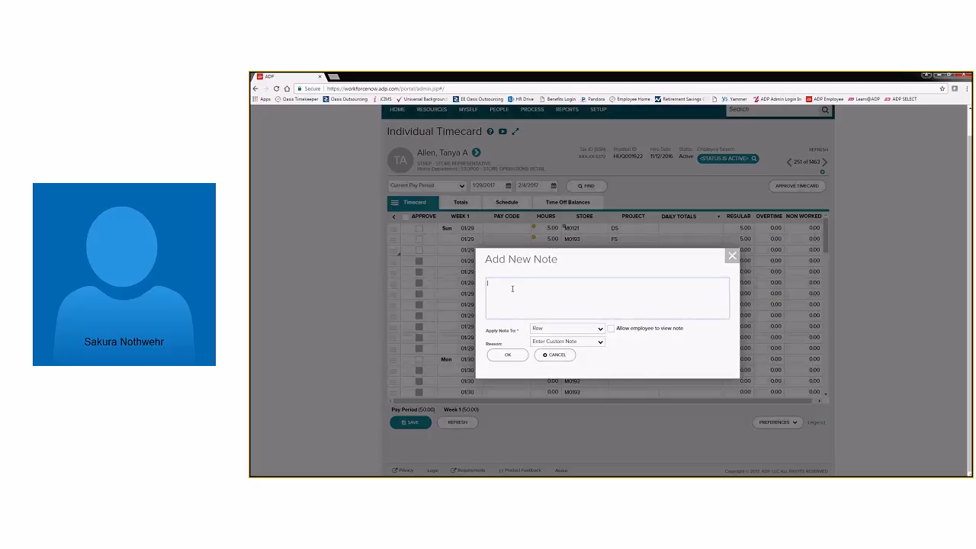
type("Aunt")
left_click(506, 356)
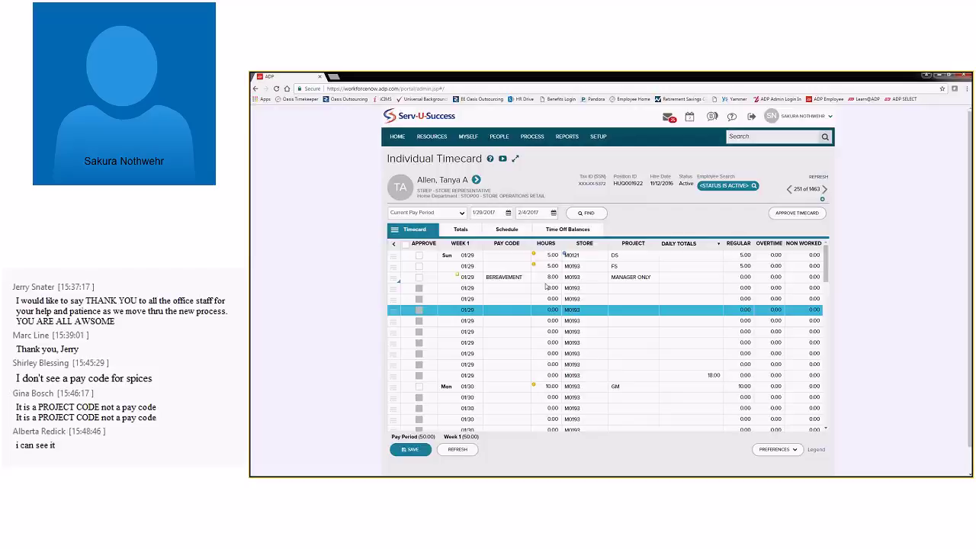
- Save the timecard and view the note on the bereavement row
left_click(643, 278)
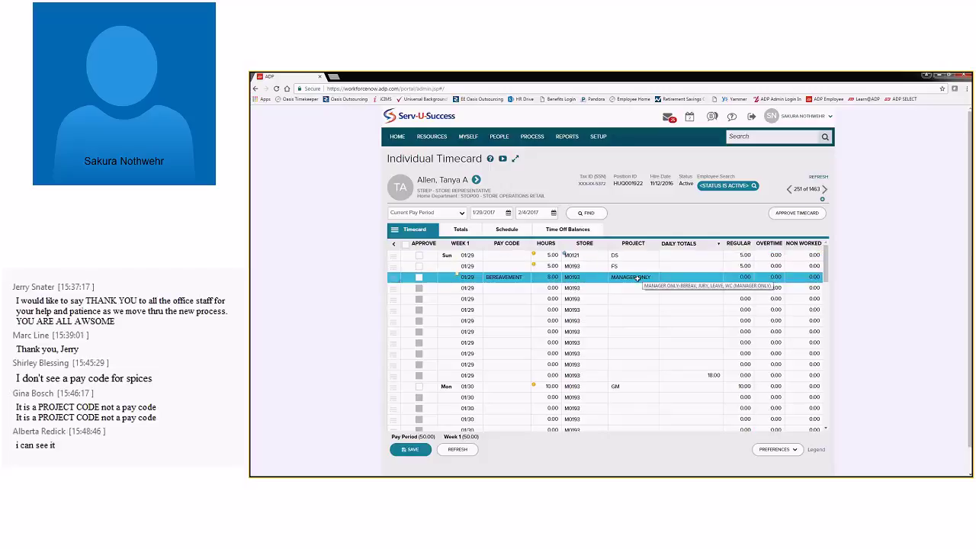
left_click(423, 450)
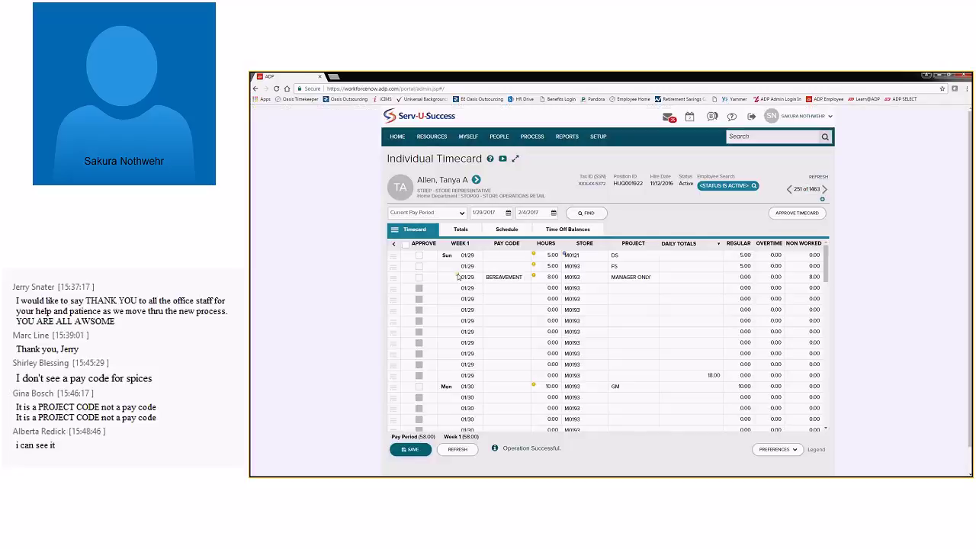
mouse_move(458, 277)
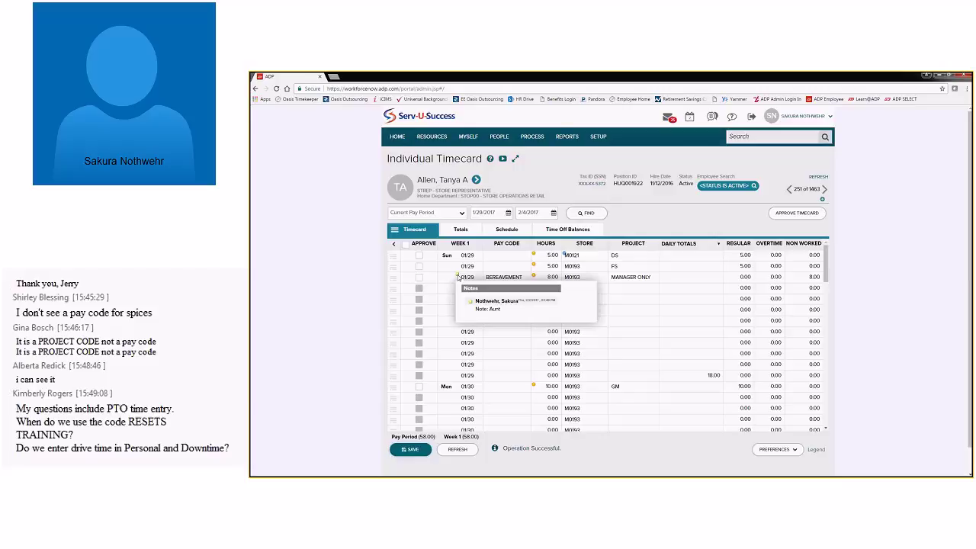
left_click(322, 300)
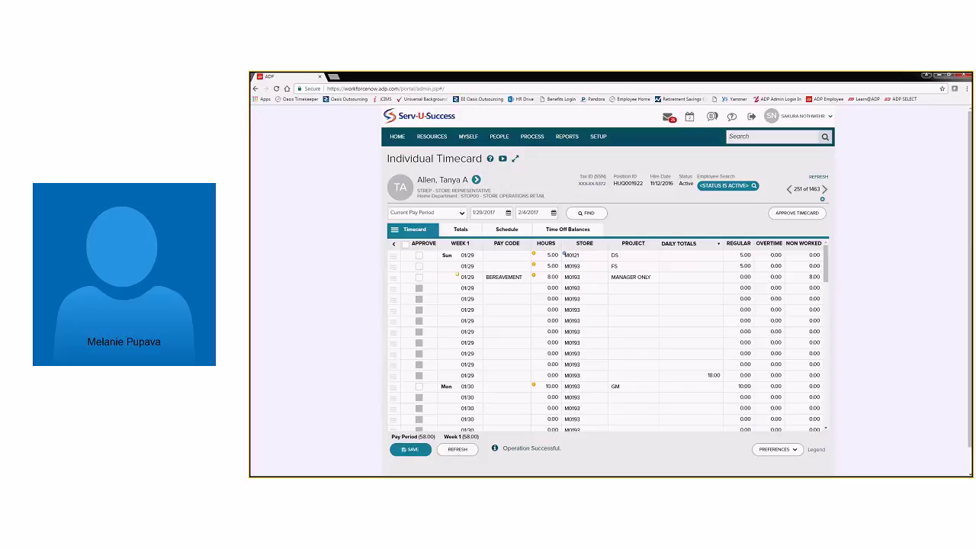
- Set the pay code of the first empty Sunday 01/29 row below the bereavement entry to PremPay 2.00
left_click(507, 289)
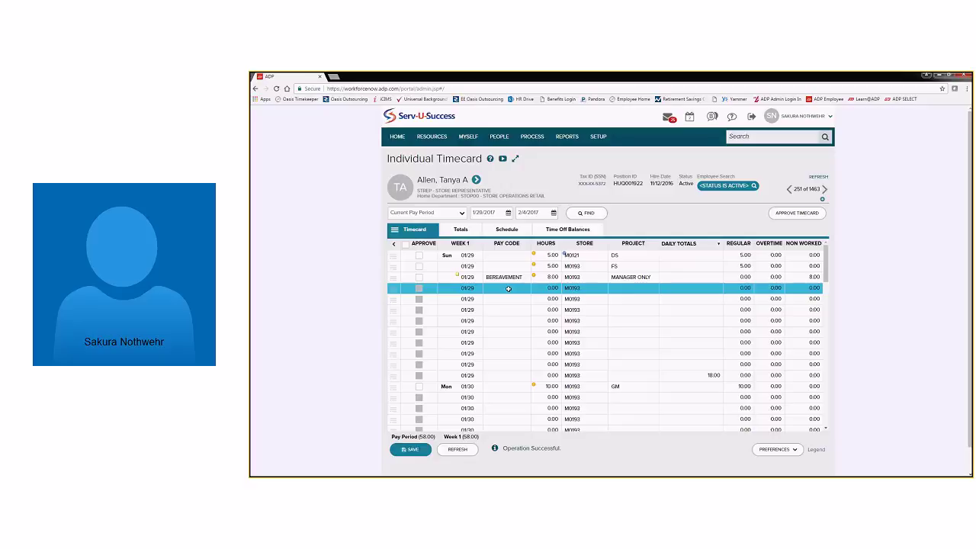
left_click(508, 288)
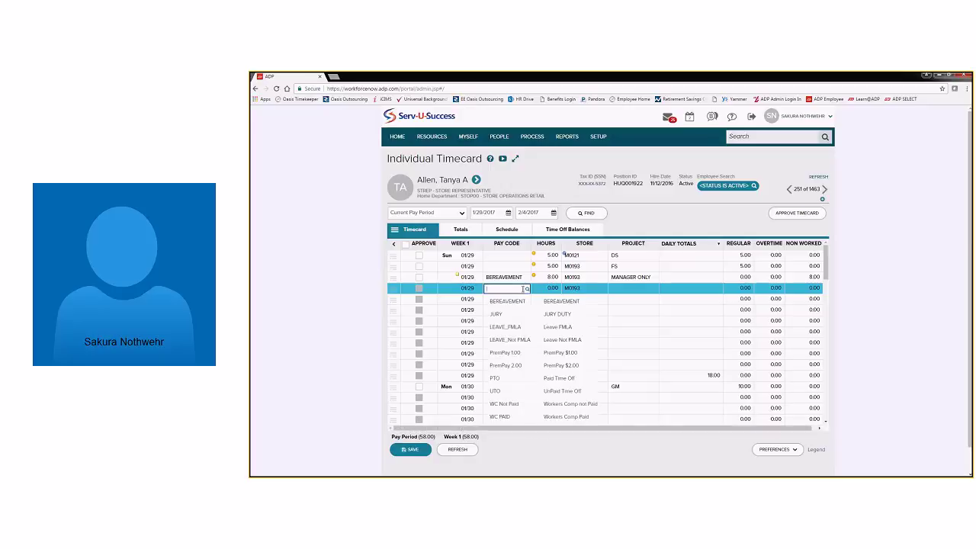
left_click(504, 365)
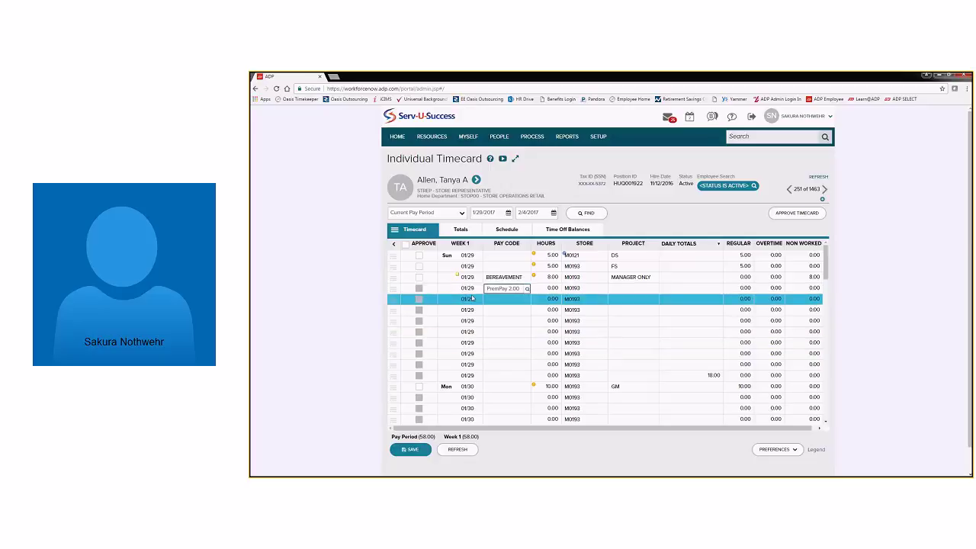
- Add the custom note "Called in for a dhift" to the PremPay 2.00 row
left_click(394, 291)
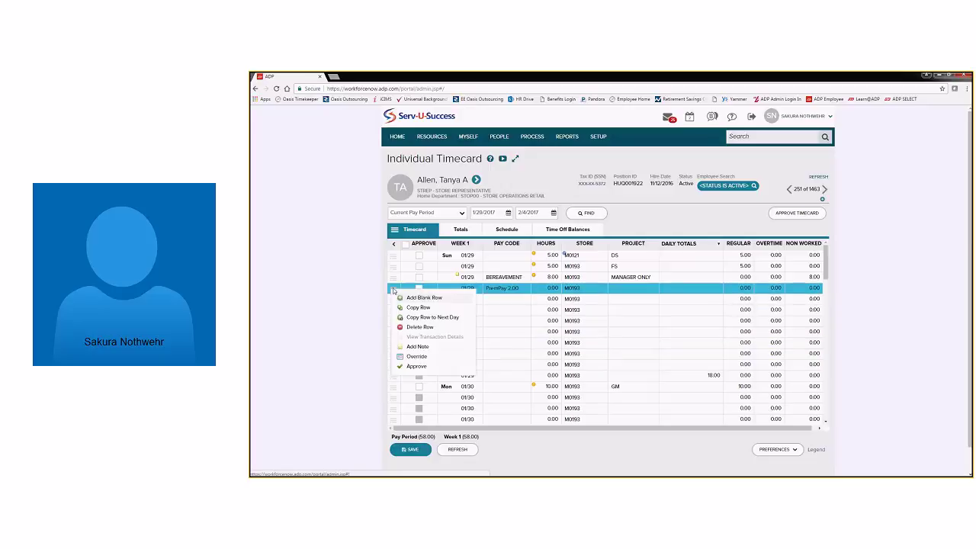
left_click(417, 346)
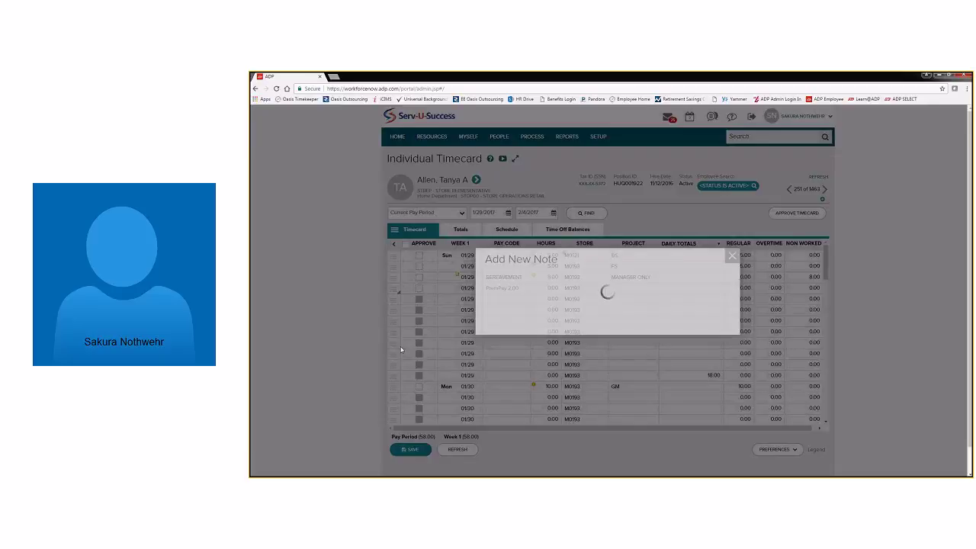
type("Ca")
key("BackSpace")
type("Dt")
key("BackSpace")
key("BackSpace")
type("Called in")
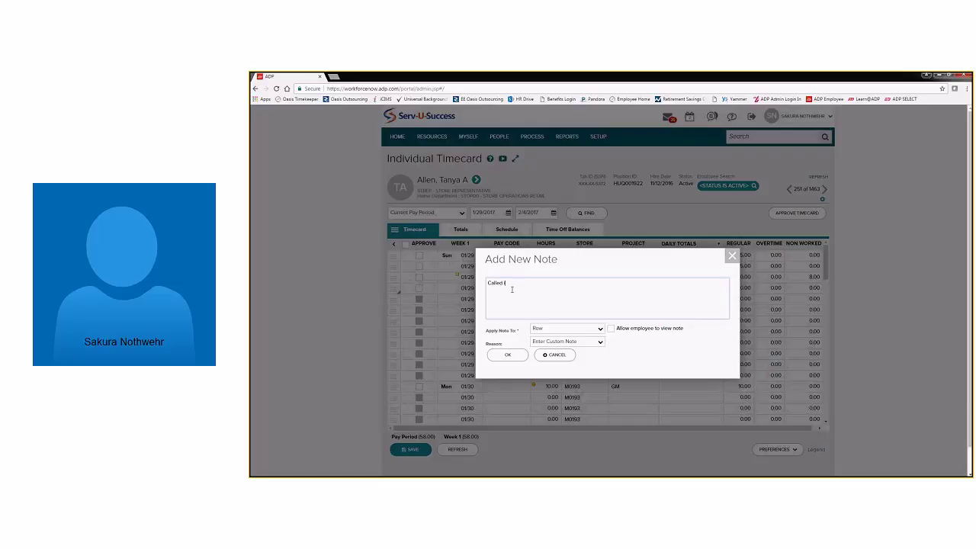
type(" for a dhift")
left_click(511, 357)
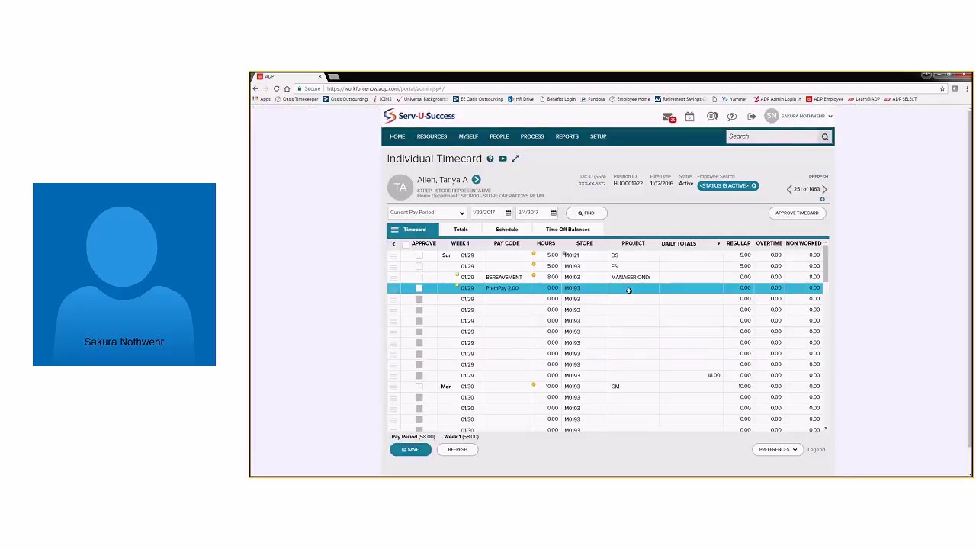
- Enter 4 hours and the FS project on the PremPay 2.00 row and save the timecard
left_click(557, 288)
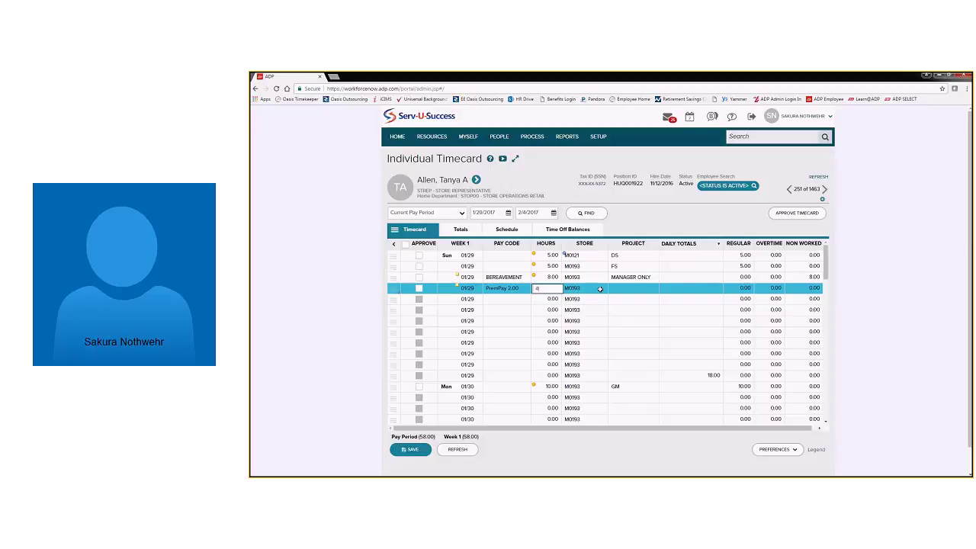
left_click(600, 289)
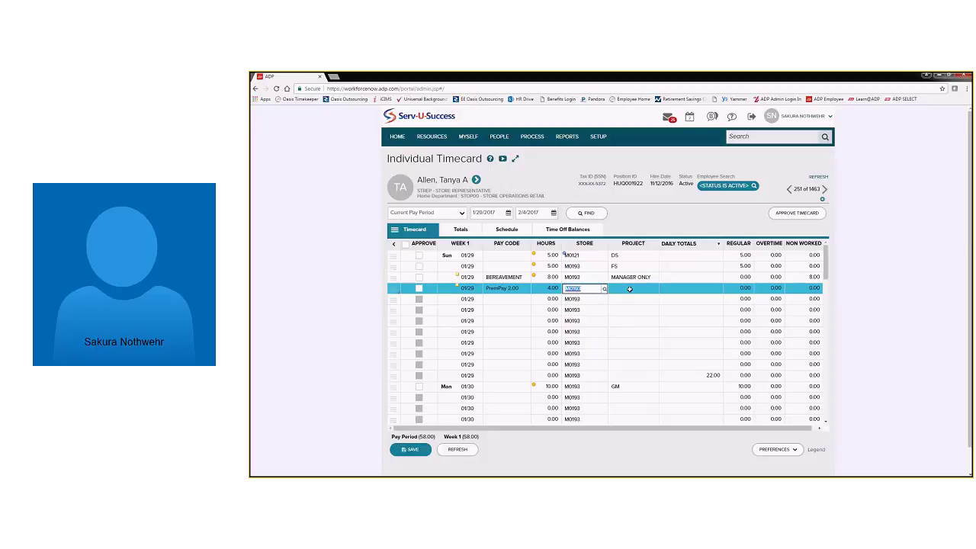
left_click(629, 289)
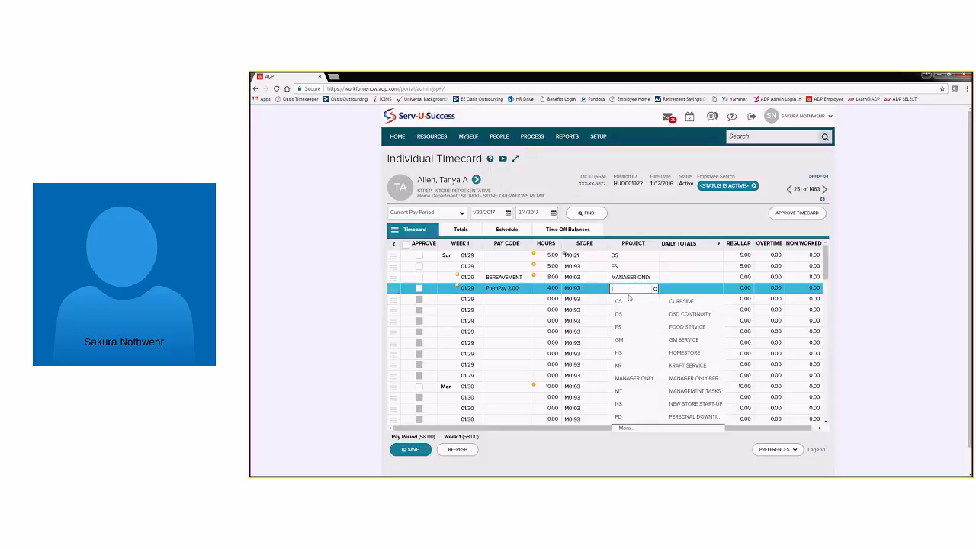
left_click(626, 329)
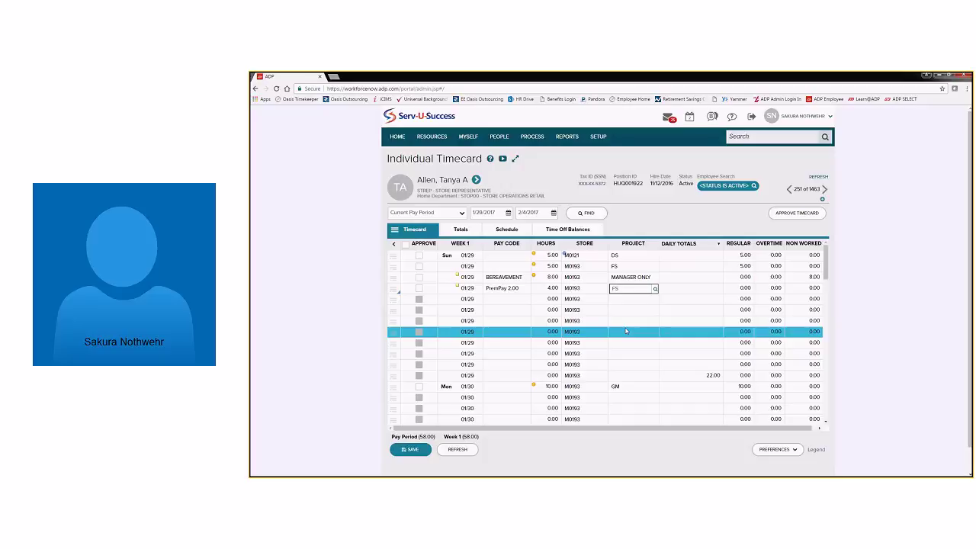
left_click(412, 449)
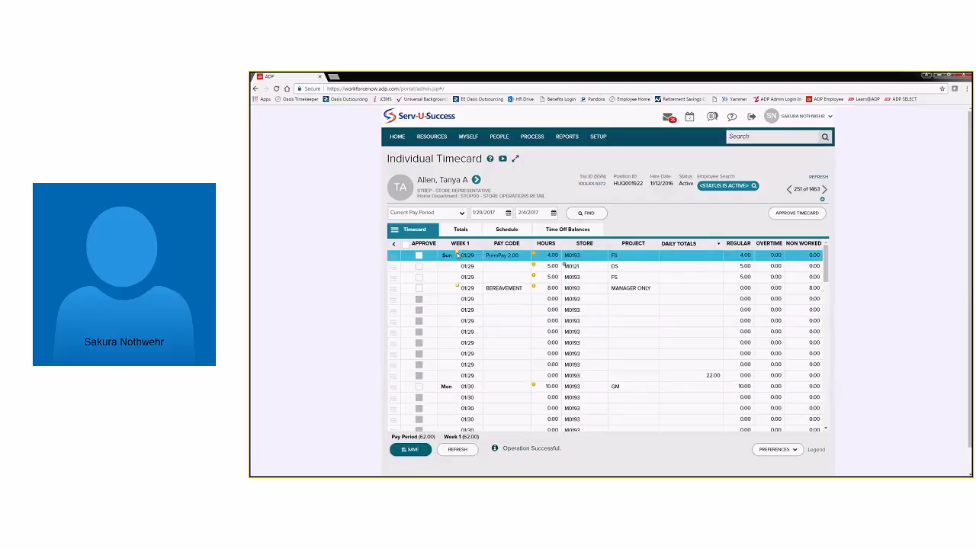
mouse_move(457, 255)
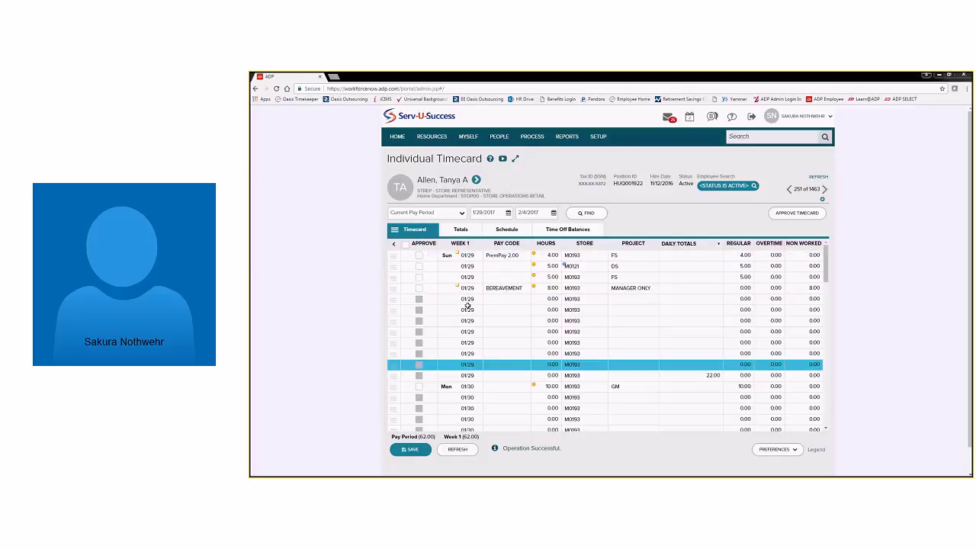
- Approve the employee's whole timecard for the period 1/29/2017 to 2/4/2017
left_click(798, 213)
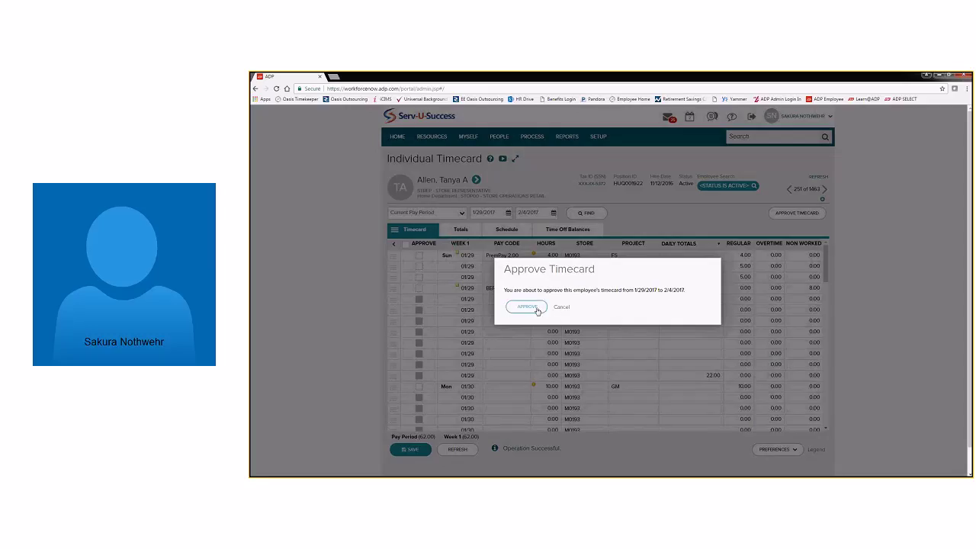
left_click(526, 307)
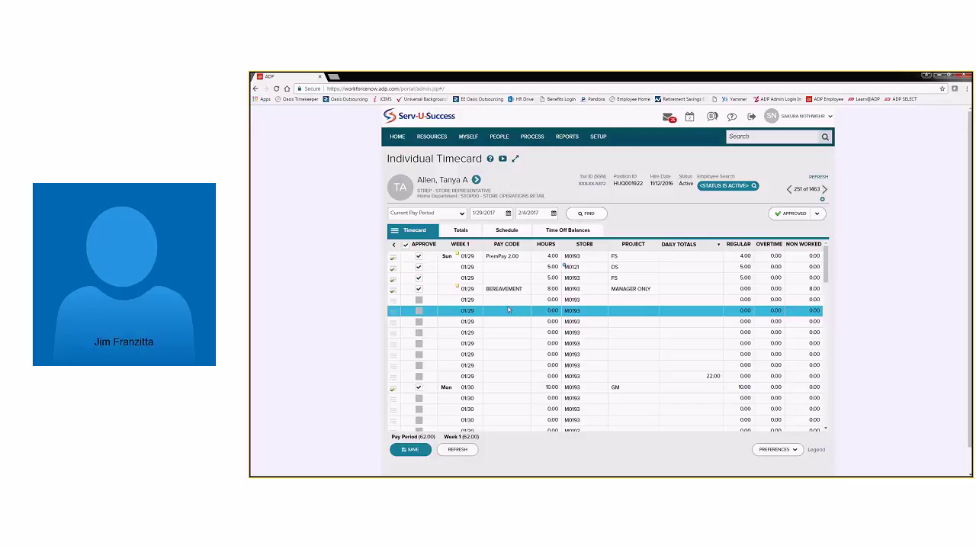
left_click(505, 376)
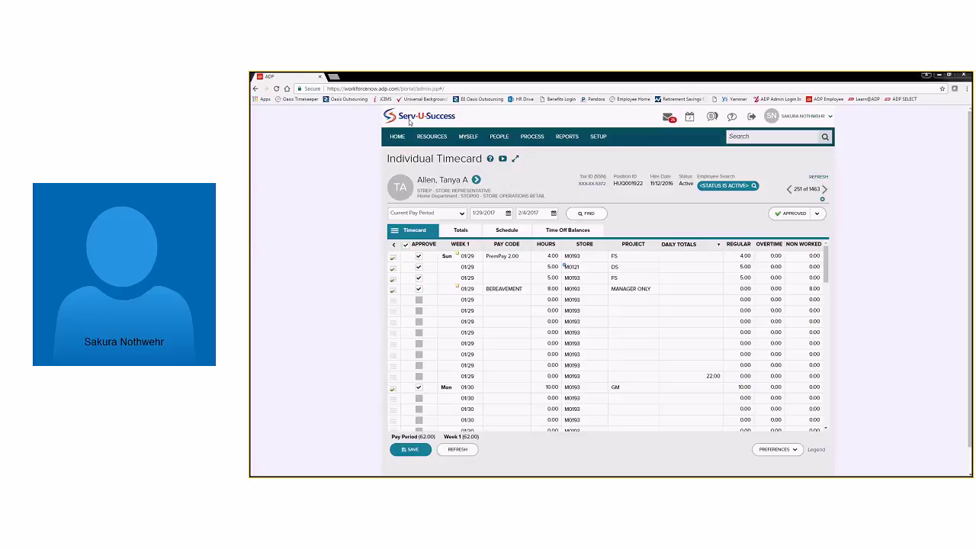
- Open the Timecard Exceptions list and, from it, the timecard of the first employee with a time pair overlap
mouse_move(500, 138)
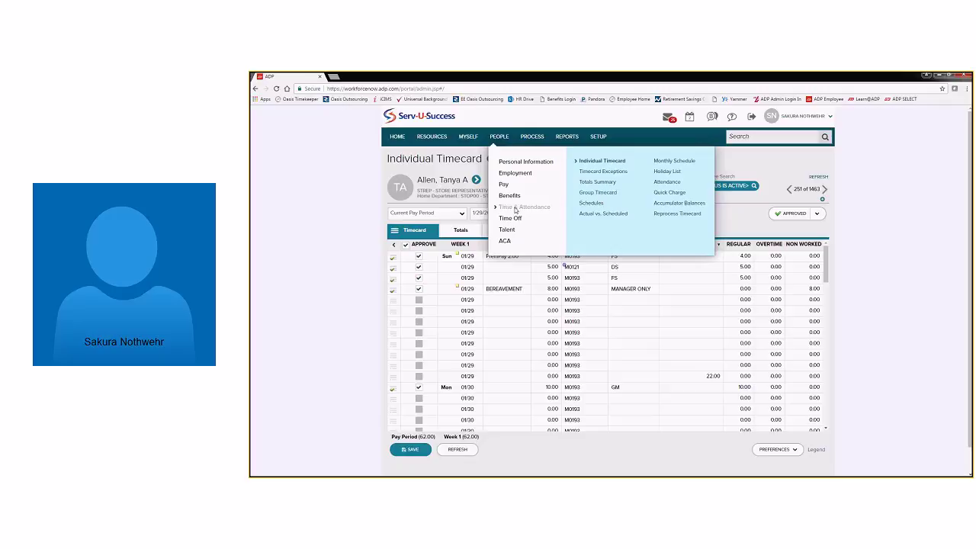
left_click(607, 176)
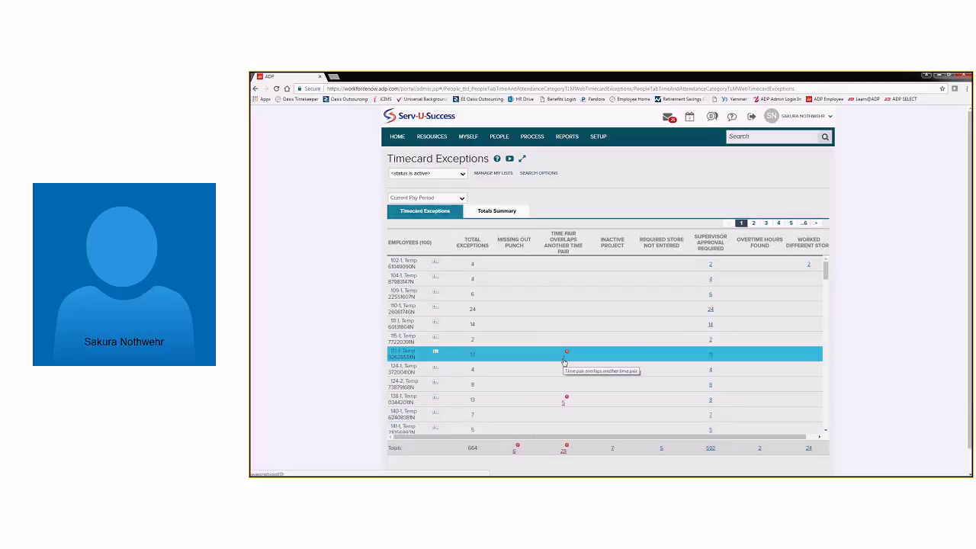
left_click(408, 354)
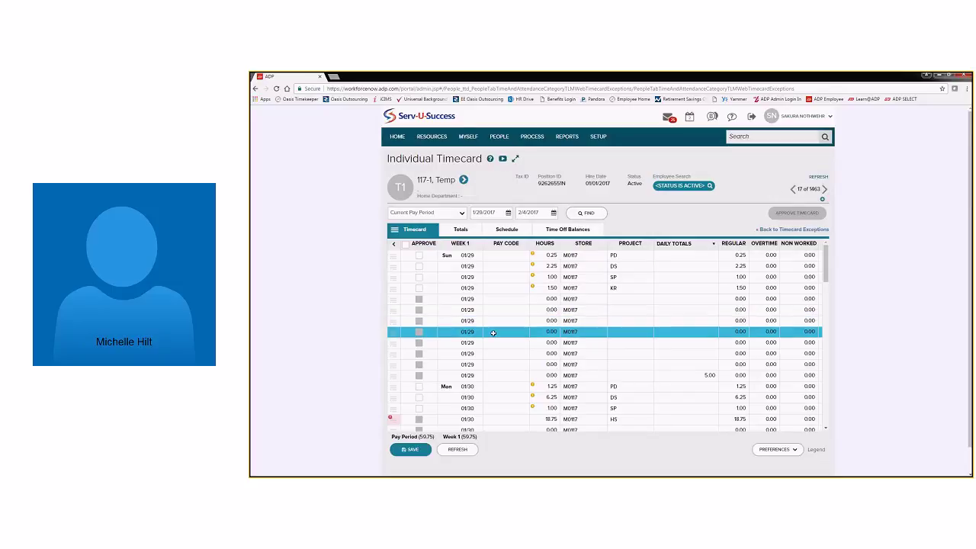
- View the exception flagged on the Monday 01/30 HS row of this timecard
scroll(442, 336, "down", 2)
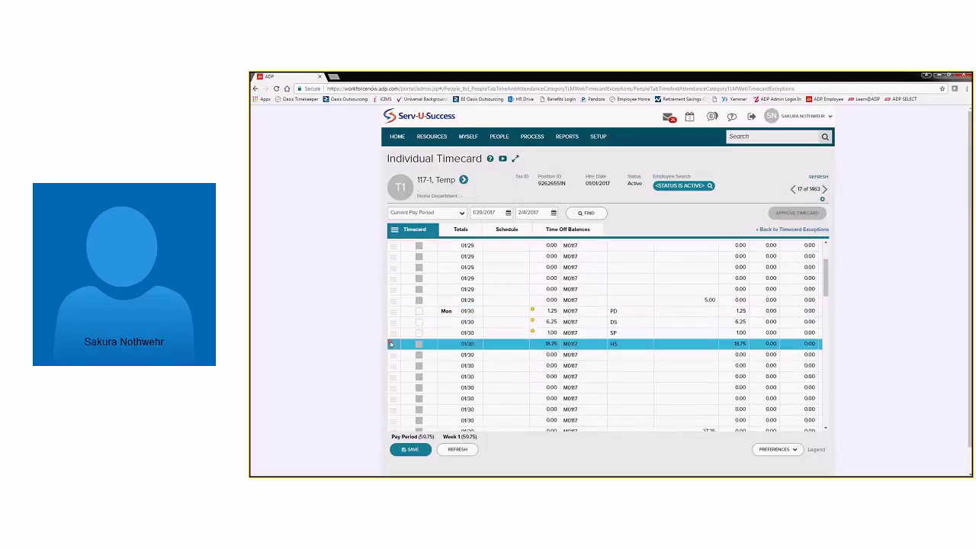
mouse_move(391, 345)
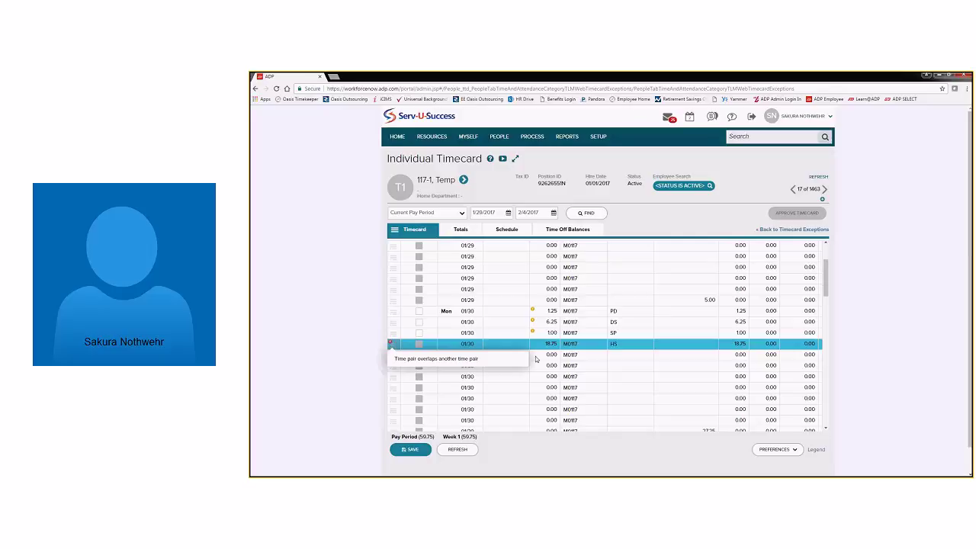
left_click(460, 358)
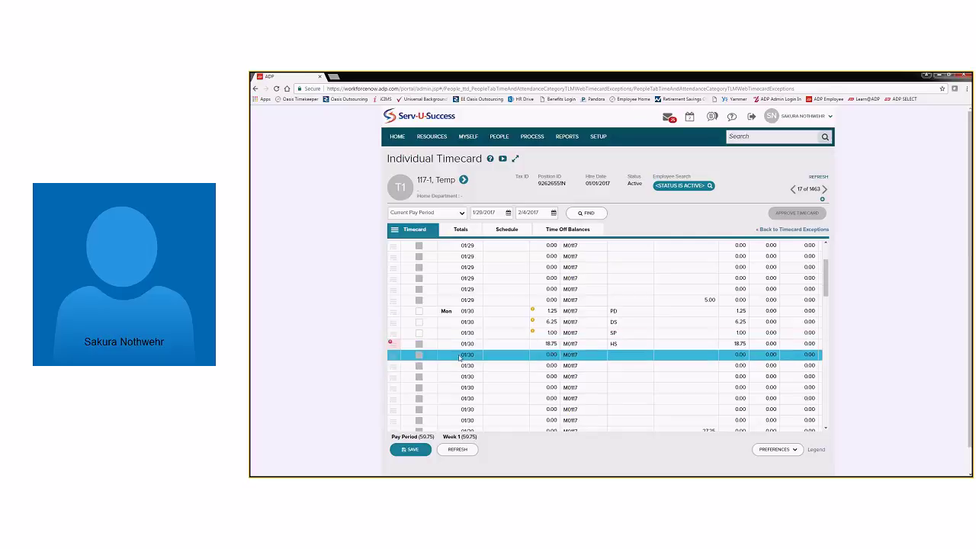
- Return to Timecard Exceptions and list all employees' entries that require supervisor approval
left_click(799, 230)
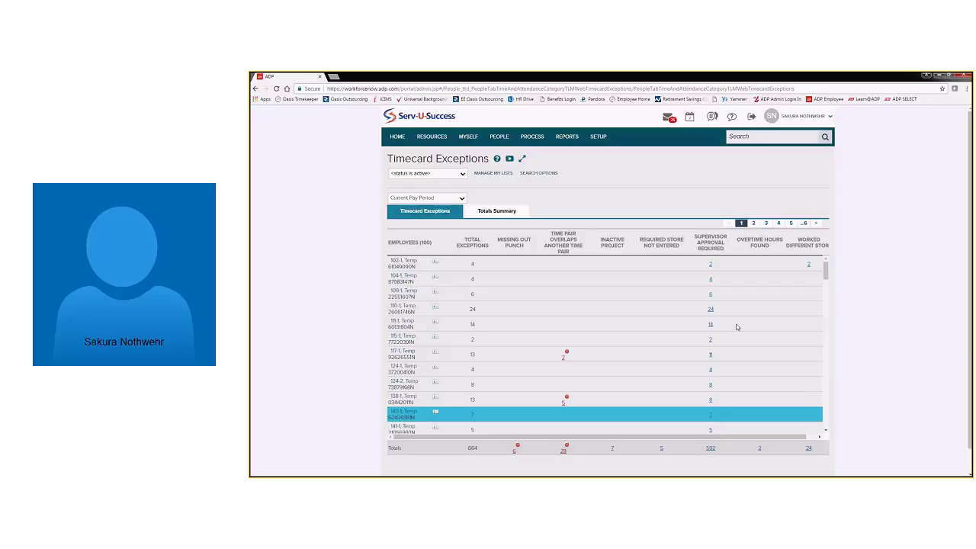
left_click(710, 450)
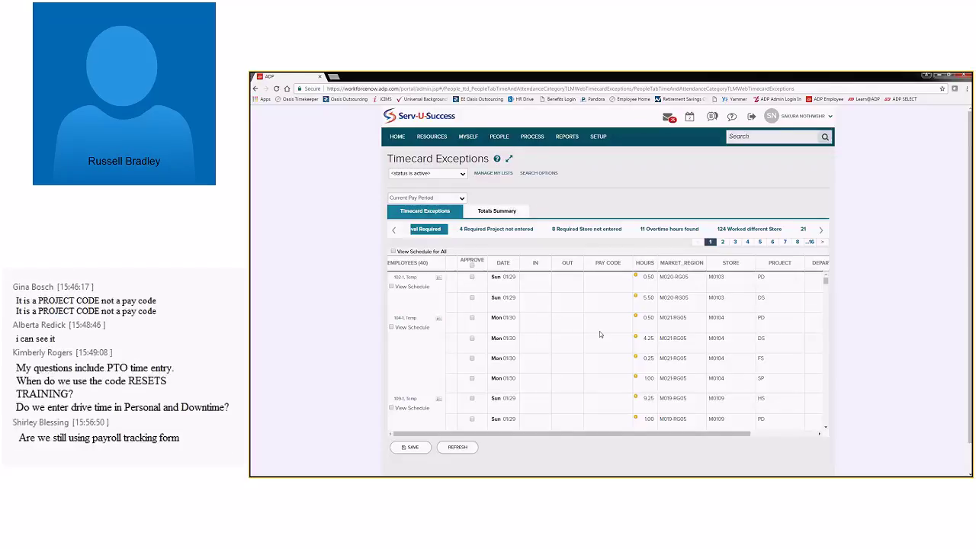
left_click(599, 331)
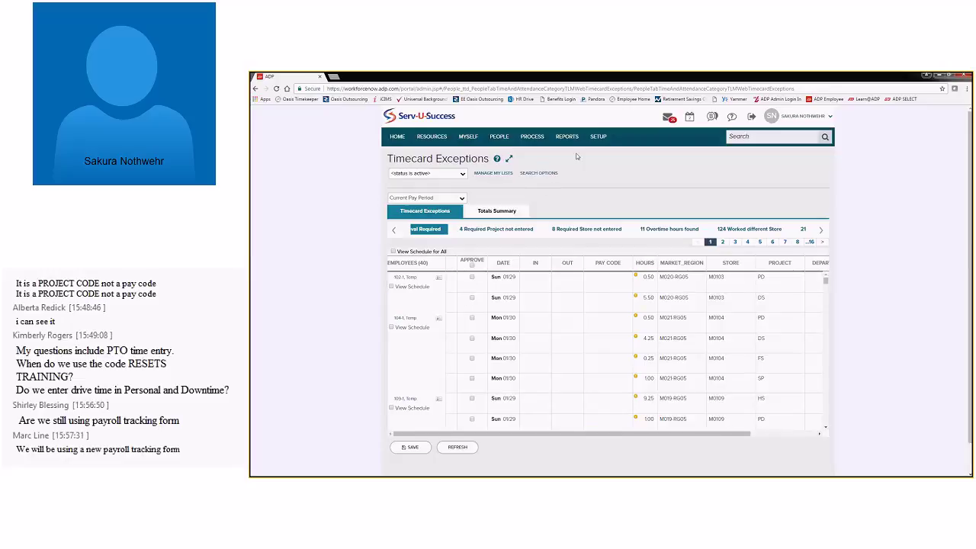
- Go back to the Individual Timecard page and open the pay code cell of the second empty Sunday 01/29 row
left_click(504, 142)
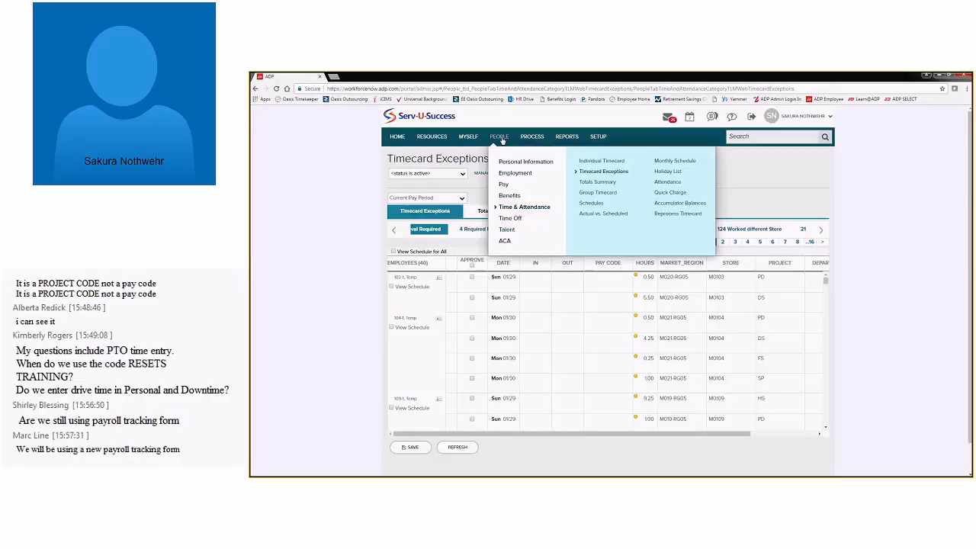
left_click(641, 158)
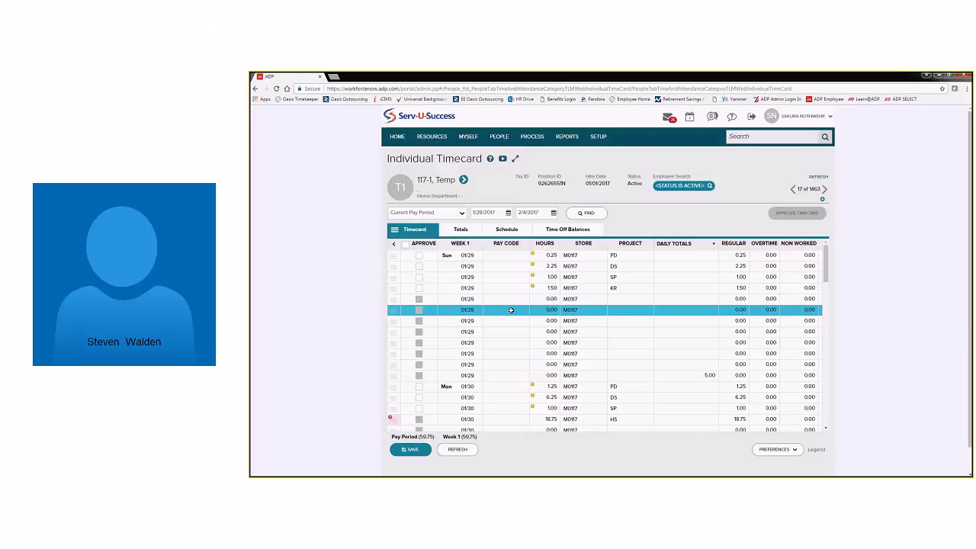
left_click(511, 309)
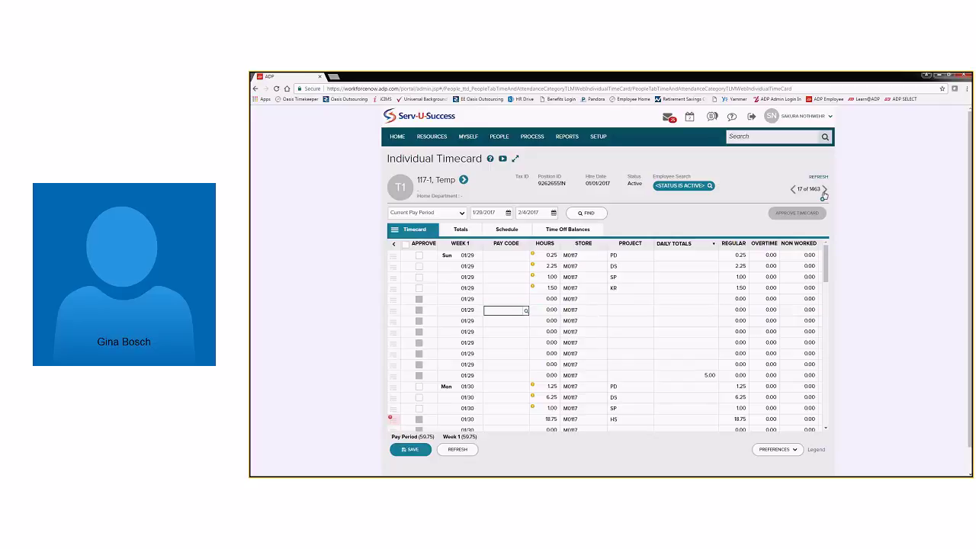
- Limit the employee search to the Retail FT PT list and open the timecard of the tenth employee listed
left_click(690, 186)
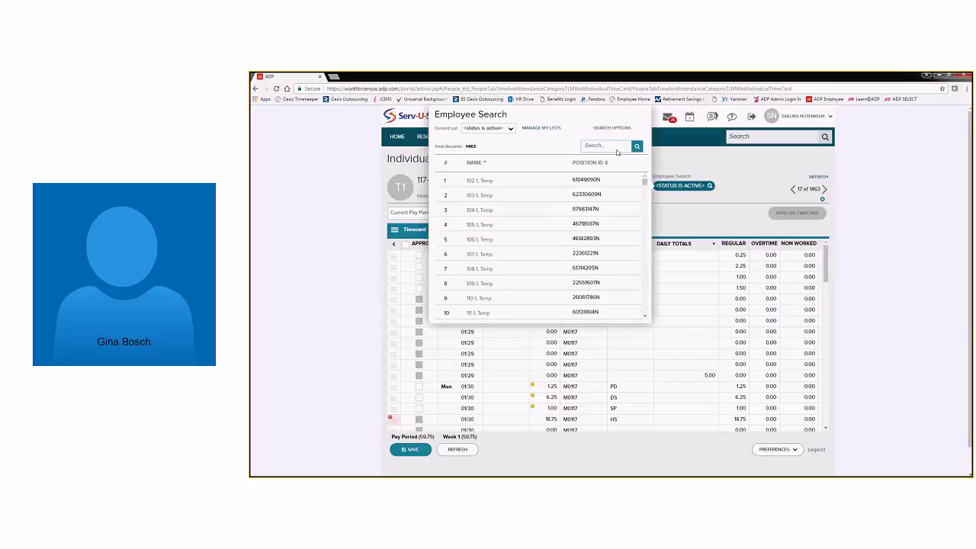
left_click(510, 128)
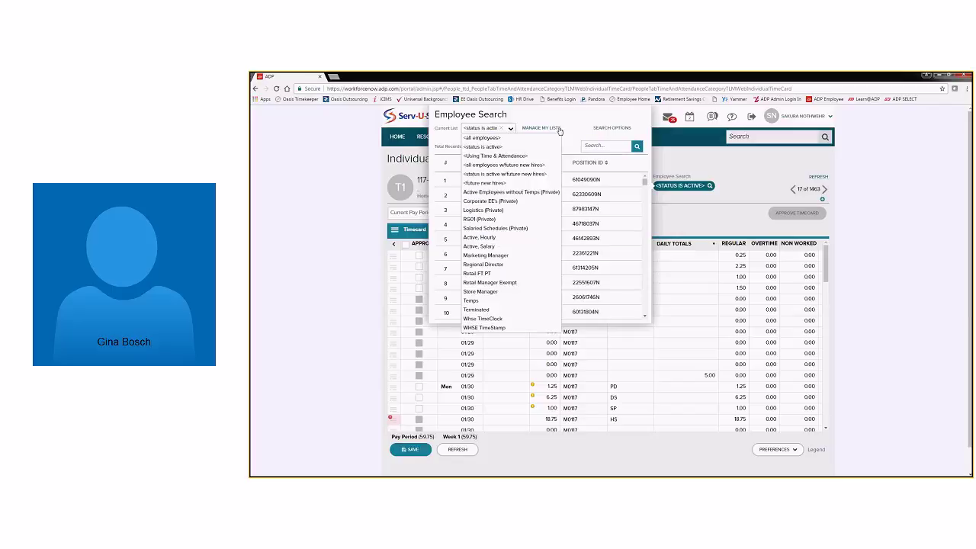
left_click(500, 274)
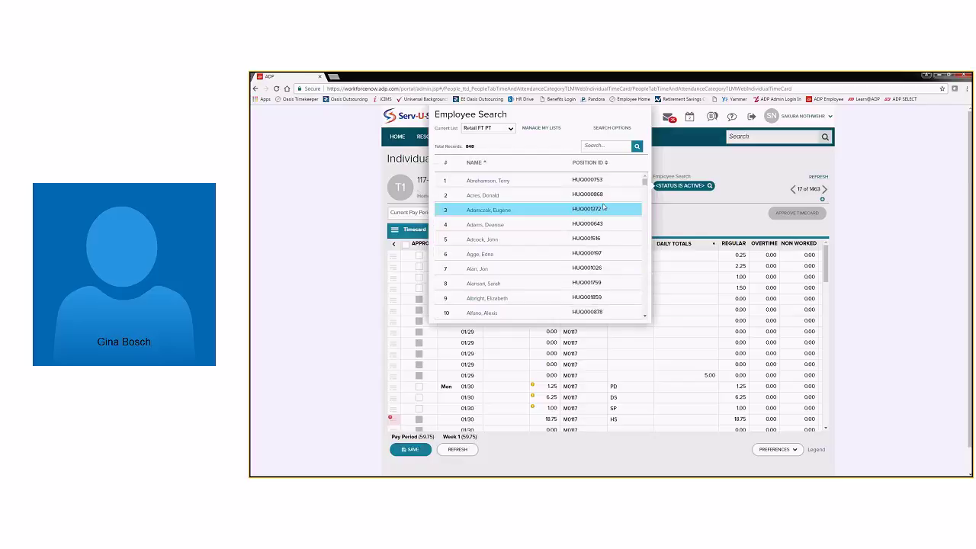
key("Down")
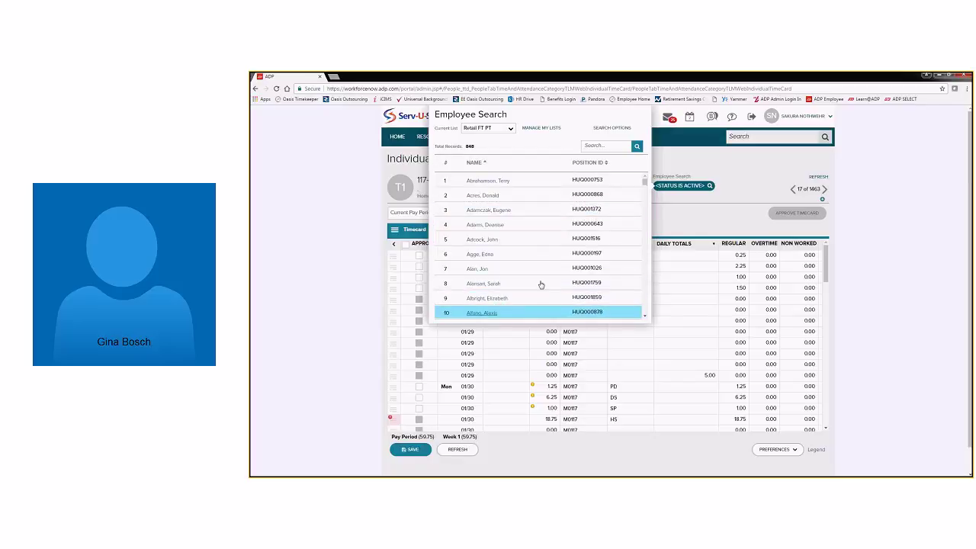
key("Return")
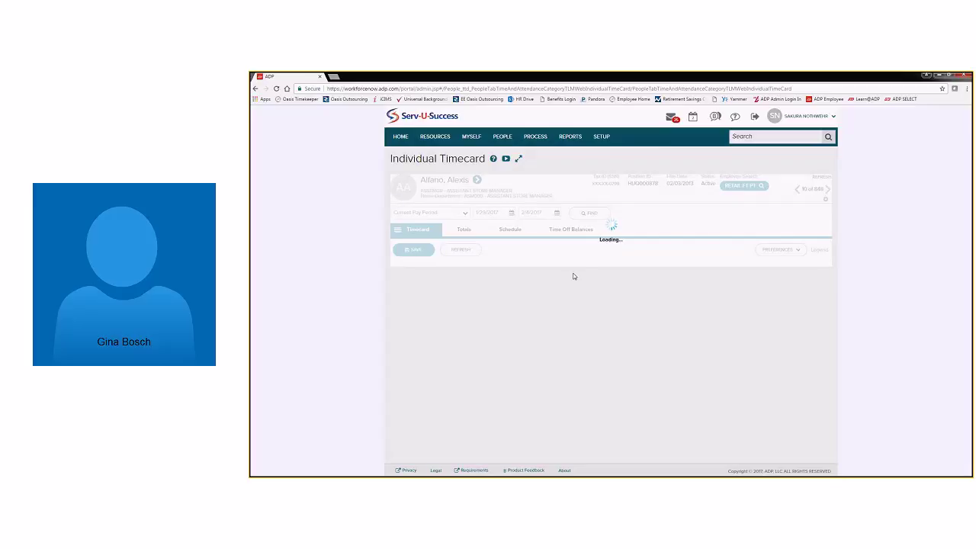
left_click(574, 270)
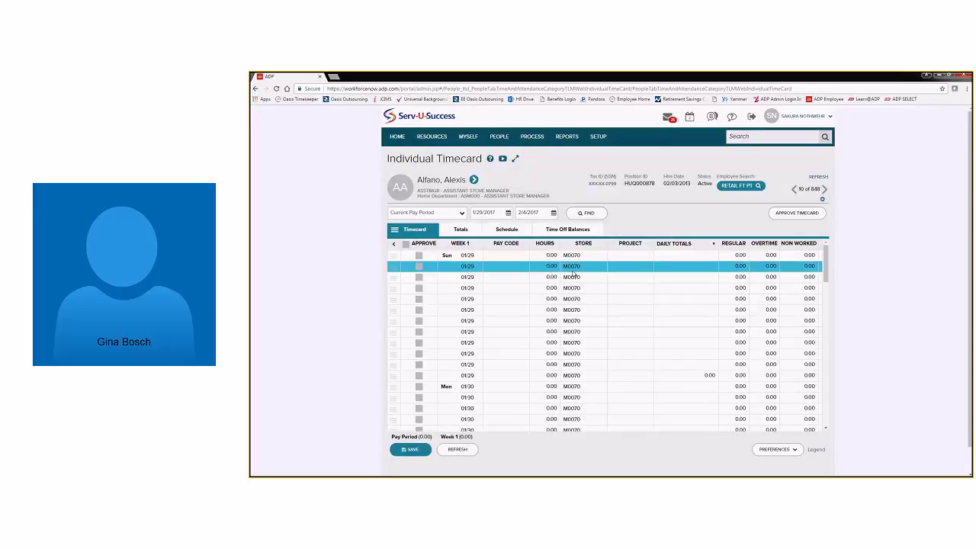
- Set the pay code PTO and the project MANAGER ONLY on the third Sunday 01/29 row
left_click(546, 289)
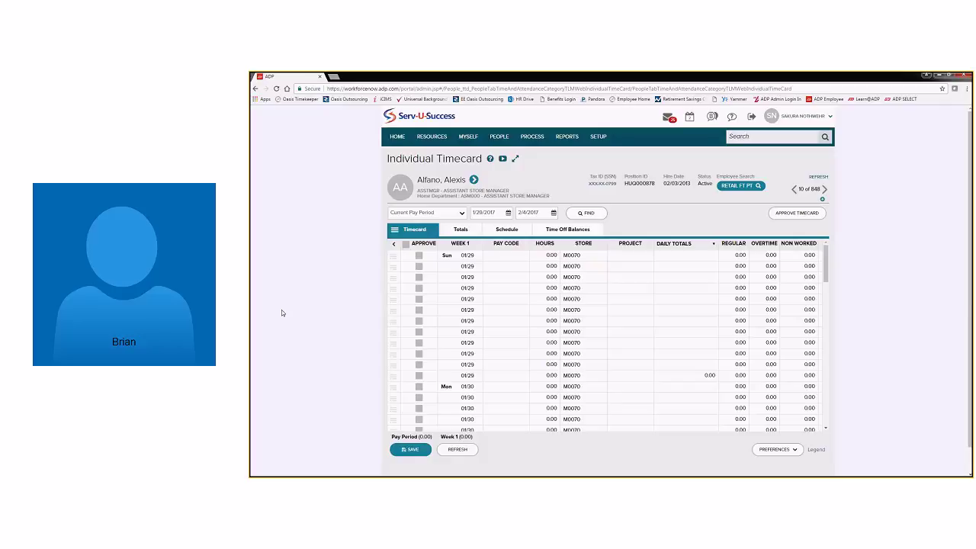
left_click(524, 276)
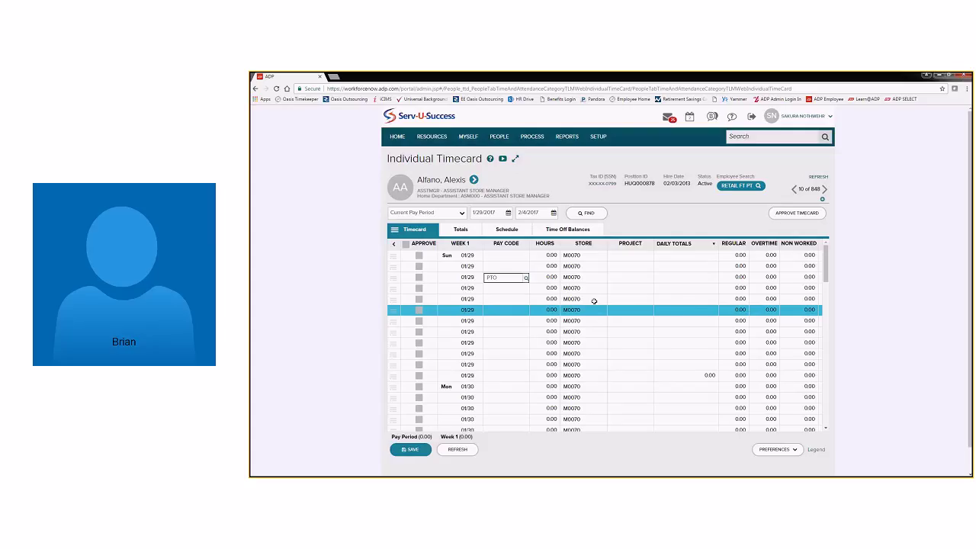
left_click(630, 277)
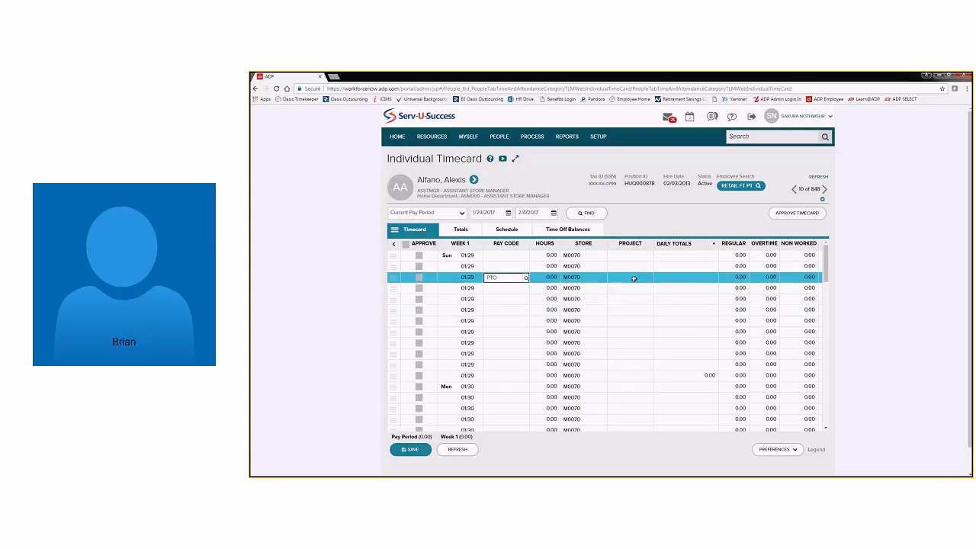
left_click(650, 278)
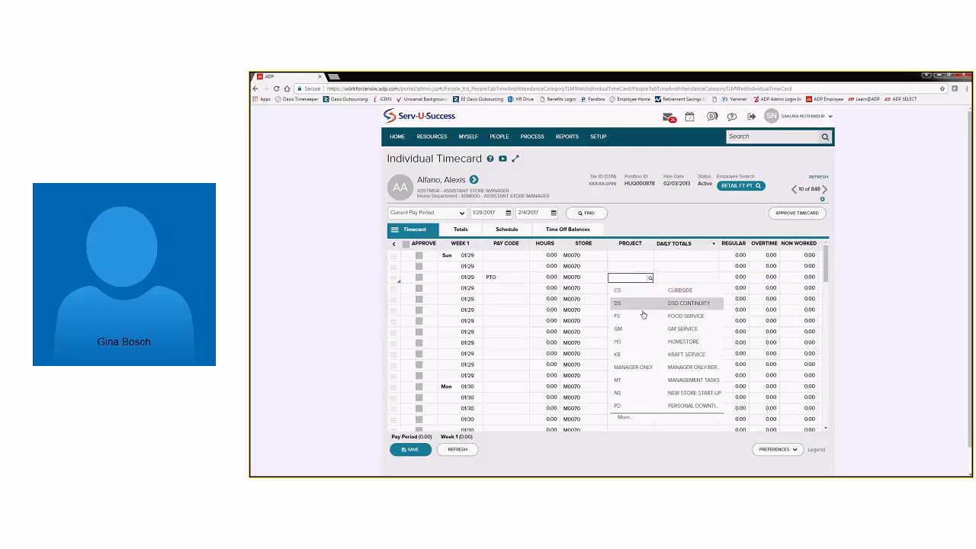
left_click(634, 369)
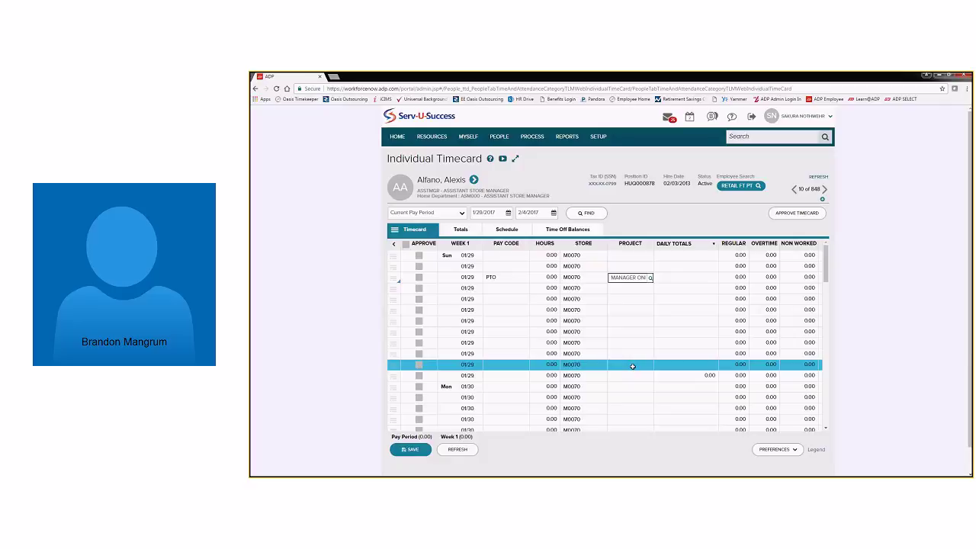
left_click(554, 366)
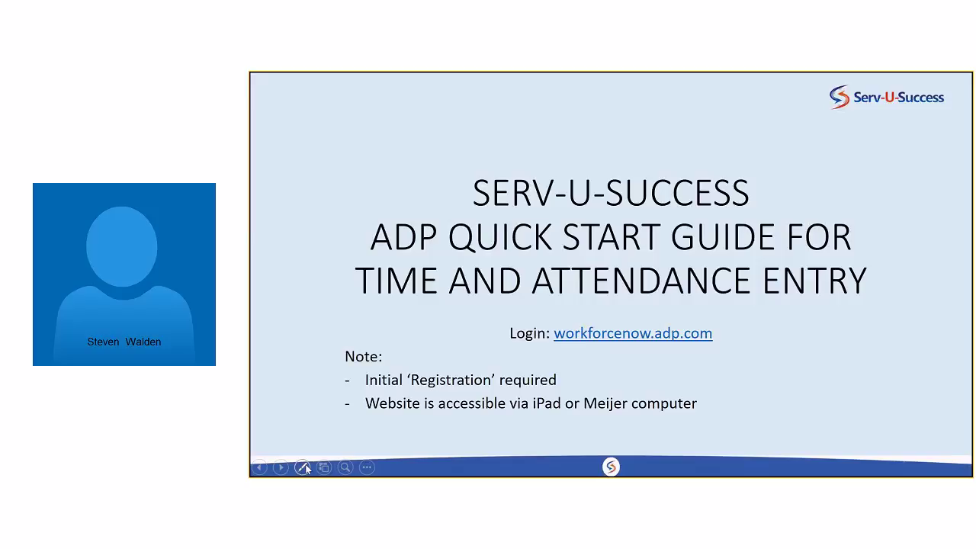
- Open the pen and laser pointer options of the ADP quick start slide show
left_click(305, 468)
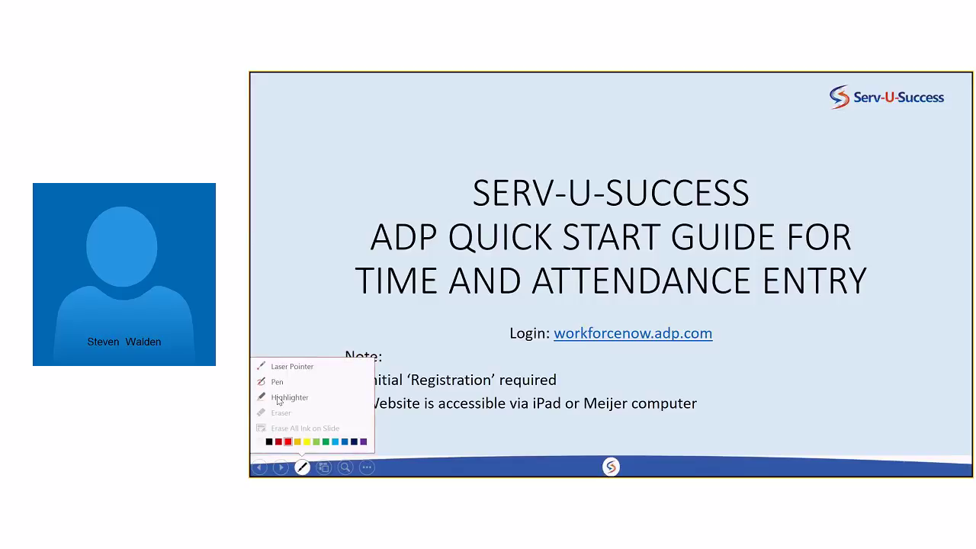